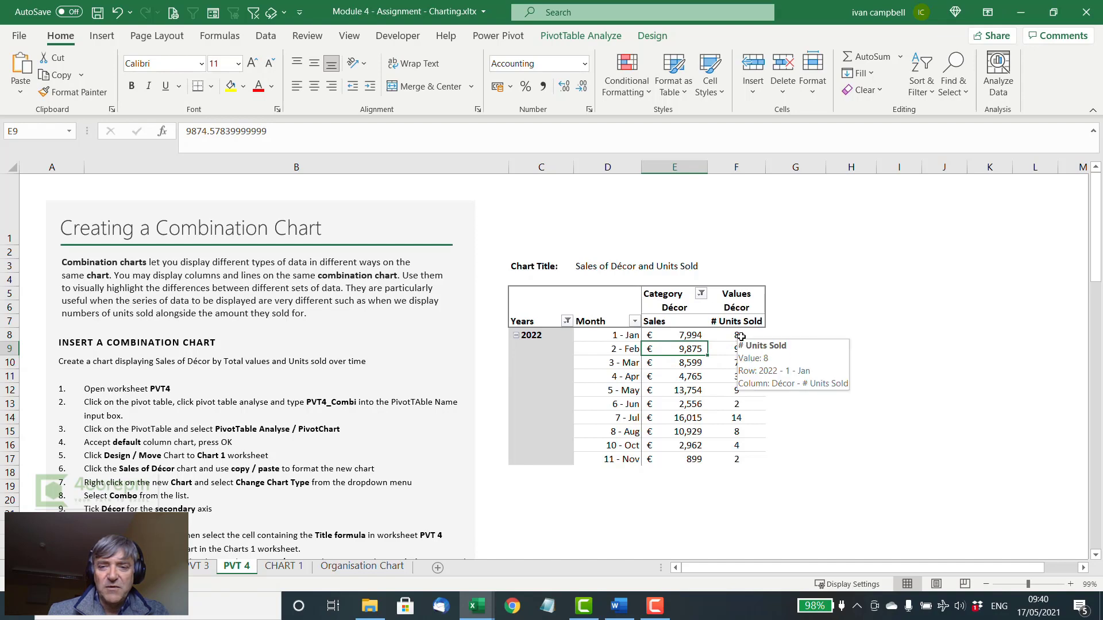
# Step: Compare the first months' Sales values with the # Units Sold values in the PVT 4 pivot table
pyautogui.moveTo(742, 336); pyautogui.dragTo(734, 377)
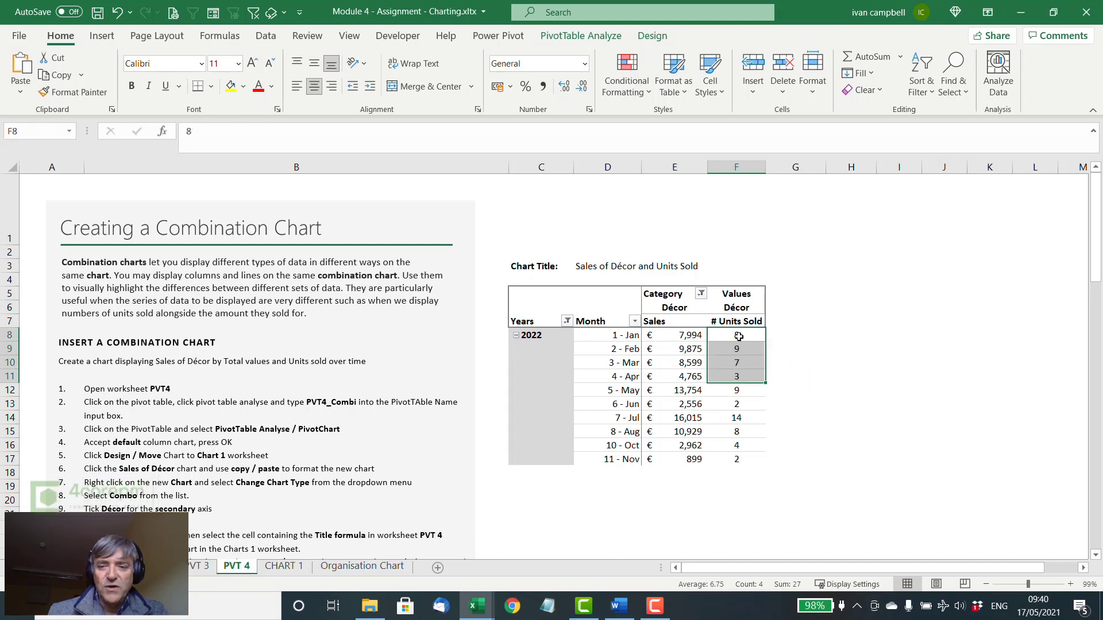
pyautogui.moveTo(738, 337); pyautogui.dragTo(727, 382)
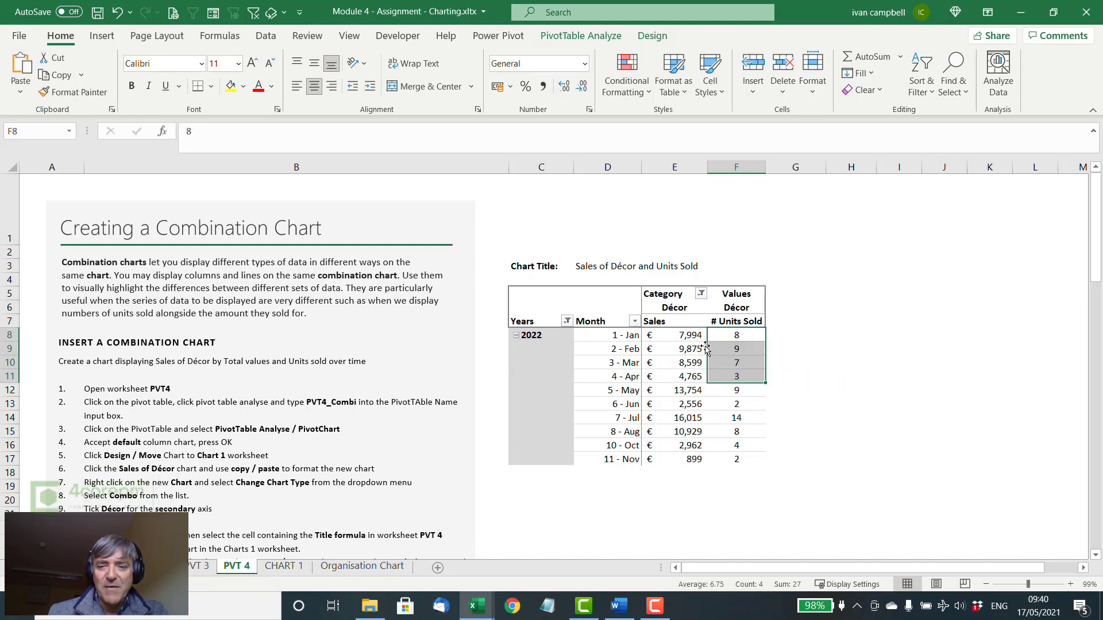
pyautogui.moveTo(686, 337); pyautogui.dragTo(682, 398)
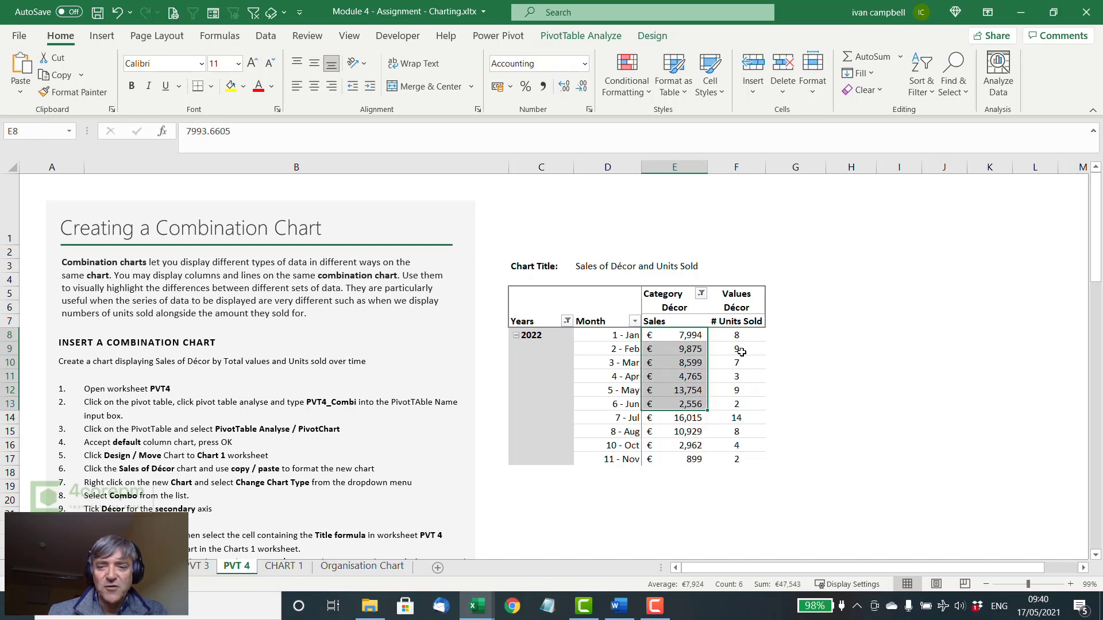
pyautogui.moveTo(738, 336); pyautogui.dragTo(733, 365)
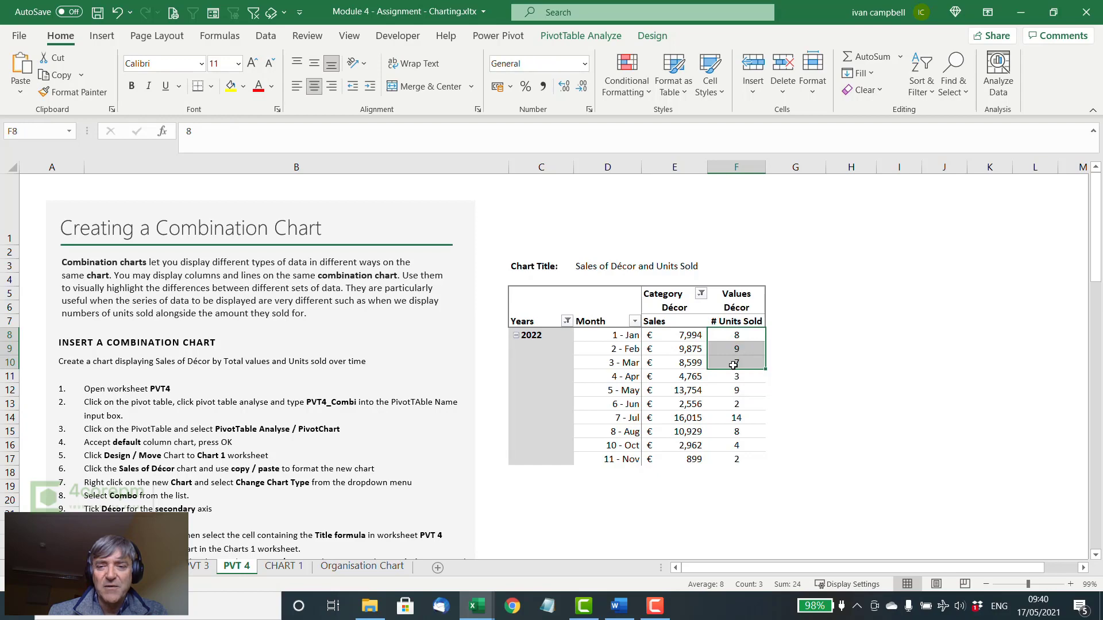
# Step: Insert a default Clustered Column PivotChart from the PVT 4 pivot table
pyautogui.click(692, 351)
pyautogui.click(581, 36)
pyautogui.click(843, 69)
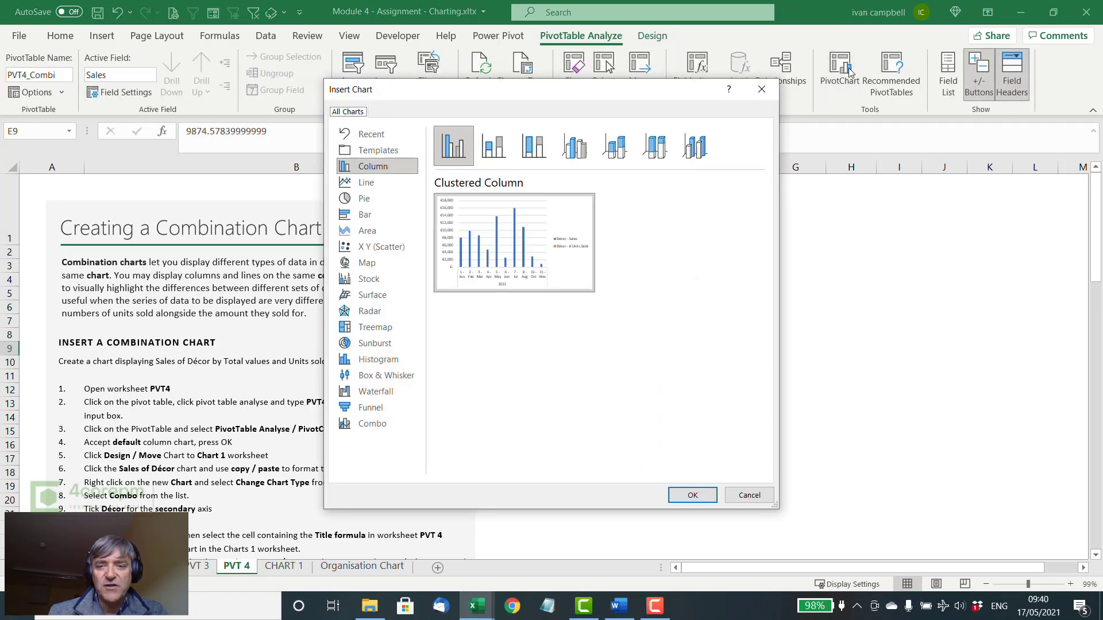
pyautogui.click(691, 494)
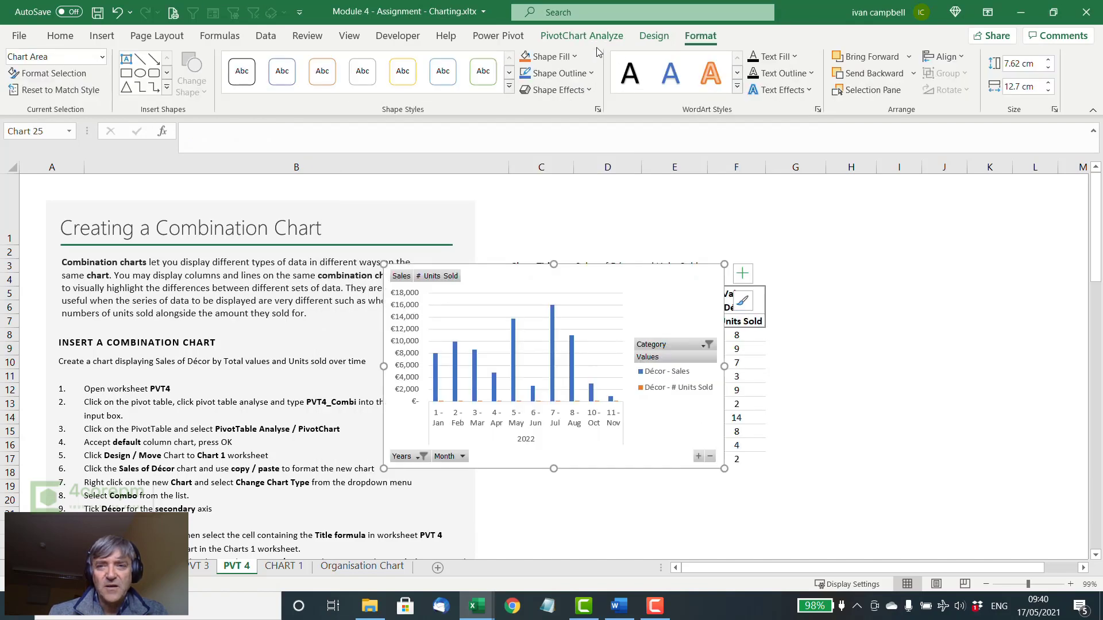
# Step: Move the new PivotChart as an object to the CHART 1 worksheet
pyautogui.click(654, 36)
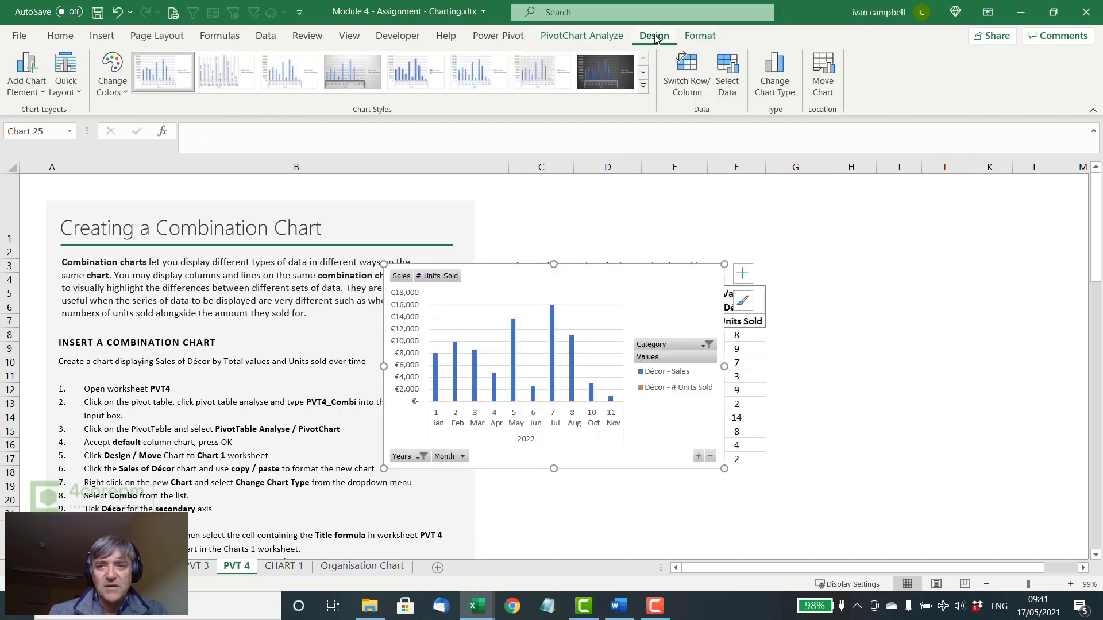
pyautogui.click(827, 95)
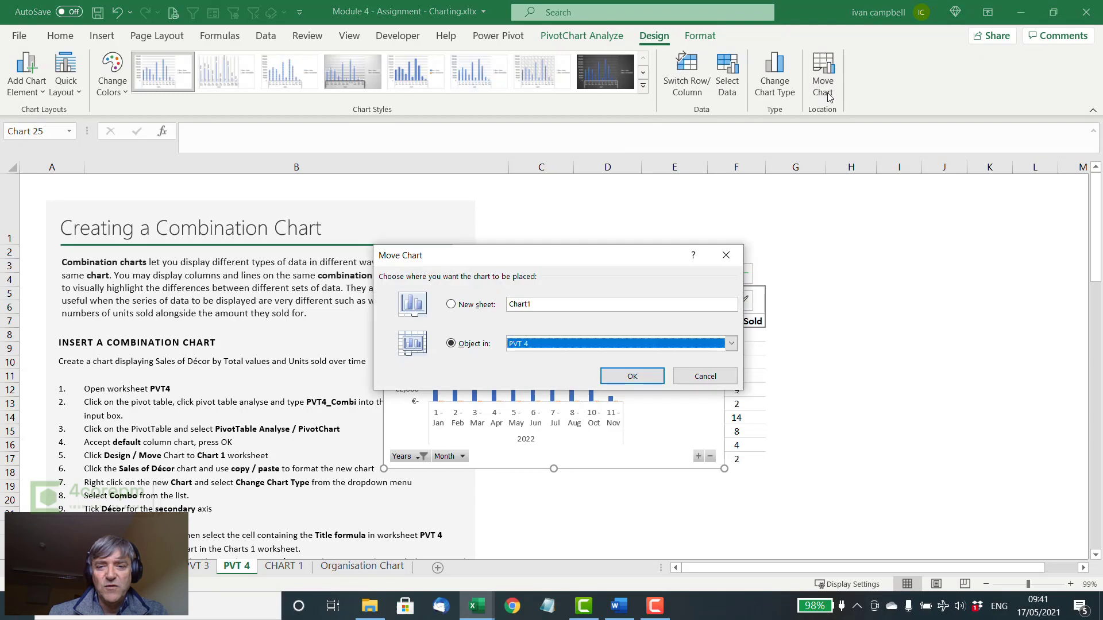
pyautogui.click(731, 343)
pyautogui.click(550, 406)
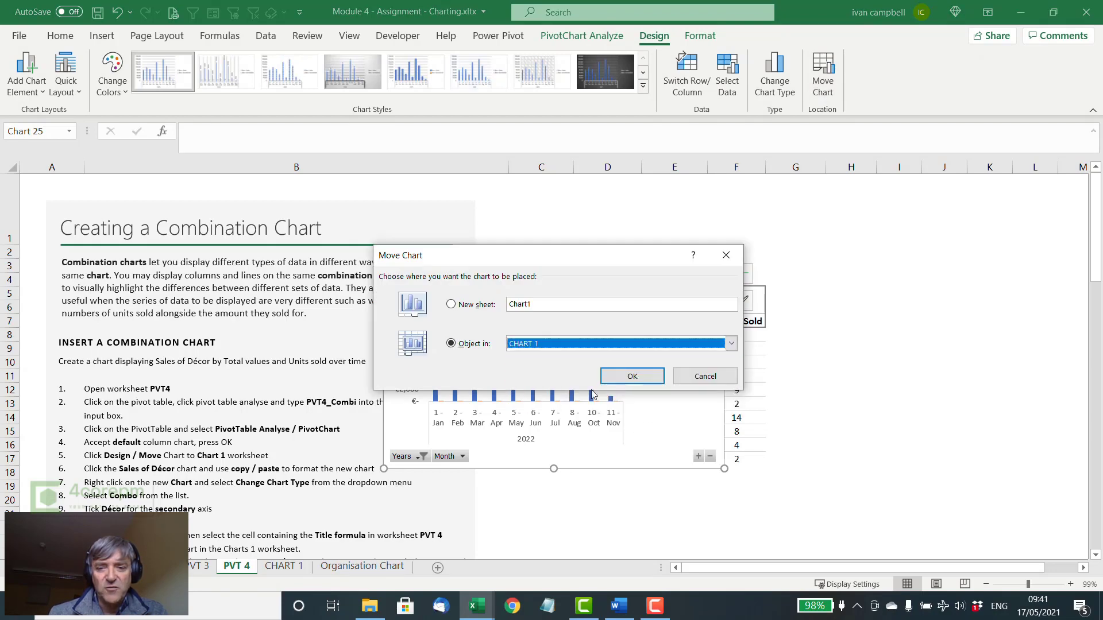
pyautogui.click(630, 377)
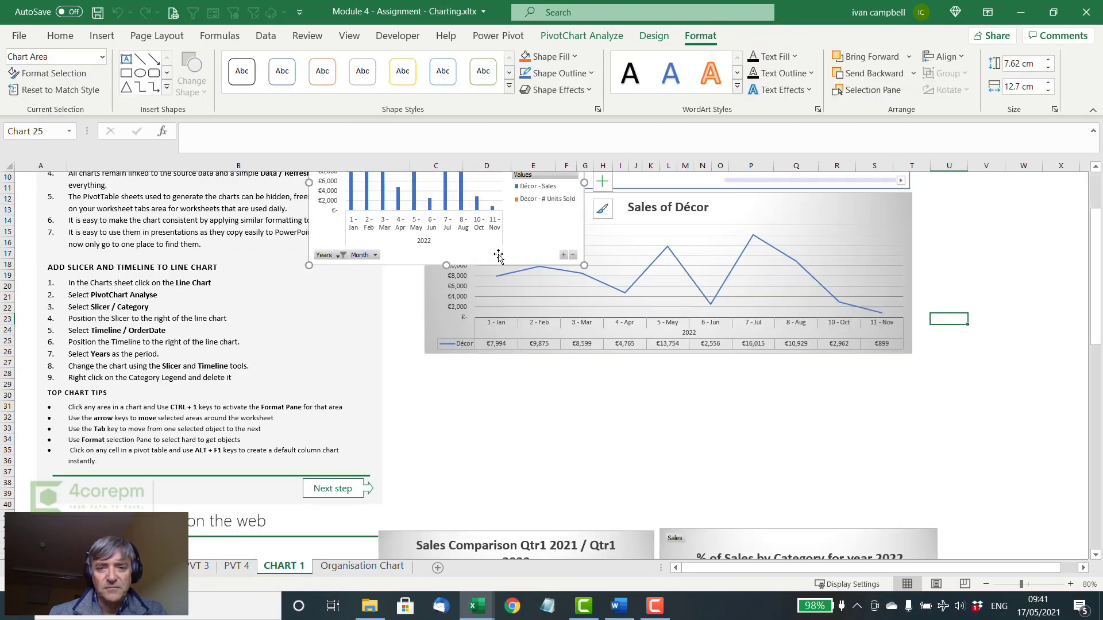
# Step: Place the chart directly below the Sales of Décor line chart and widen it to about 22.5 cm to match
pyautogui.moveTo(498, 257)
pyautogui.mouseDown()
pyautogui.moveTo(540, 499)
pyautogui.moveTo(613, 508)
pyautogui.mouseUp()
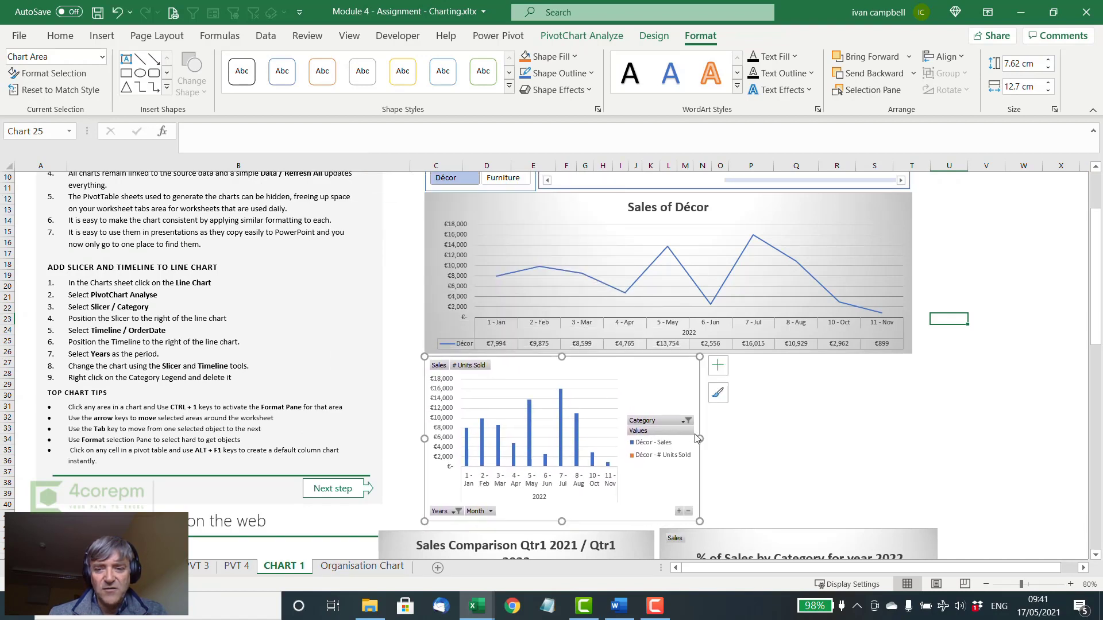
pyautogui.moveTo(700, 438); pyautogui.dragTo(912, 437)
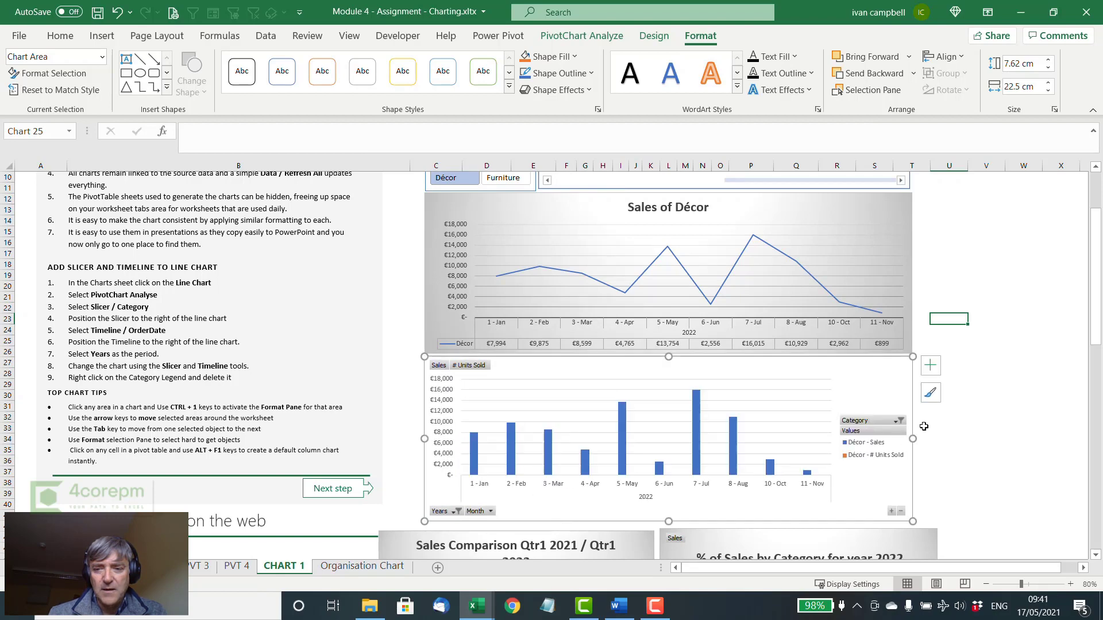
# Step: Copy the Sales of Décor line chart and paste its formatting onto the new column chart
pyautogui.click(878, 224)
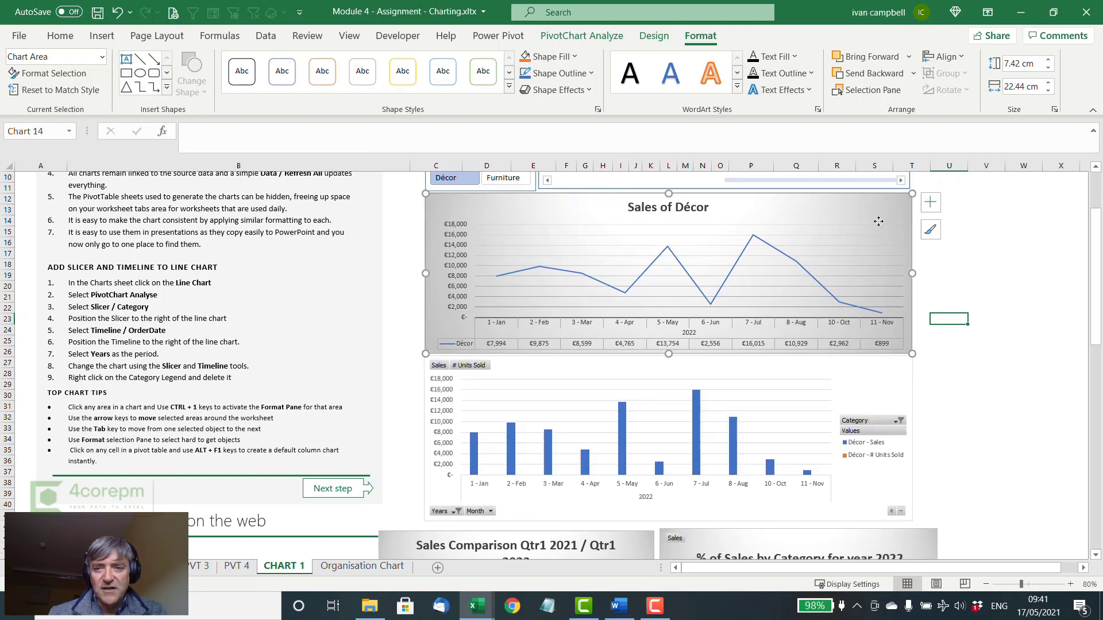
pyautogui.click(69, 40)
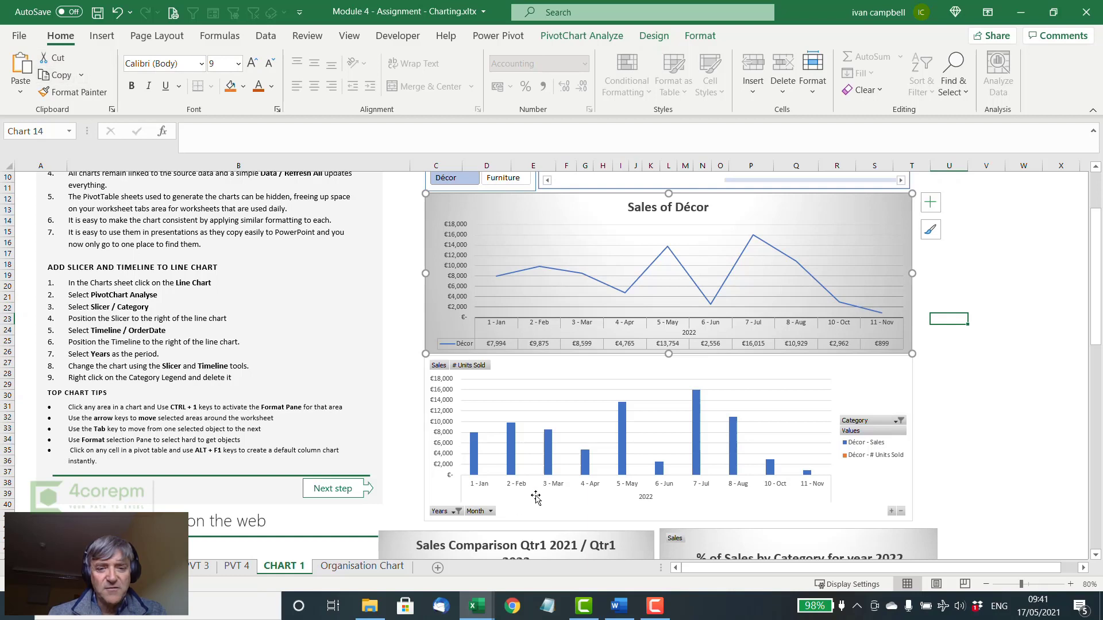
pyautogui.click(539, 451)
pyautogui.click(21, 63)
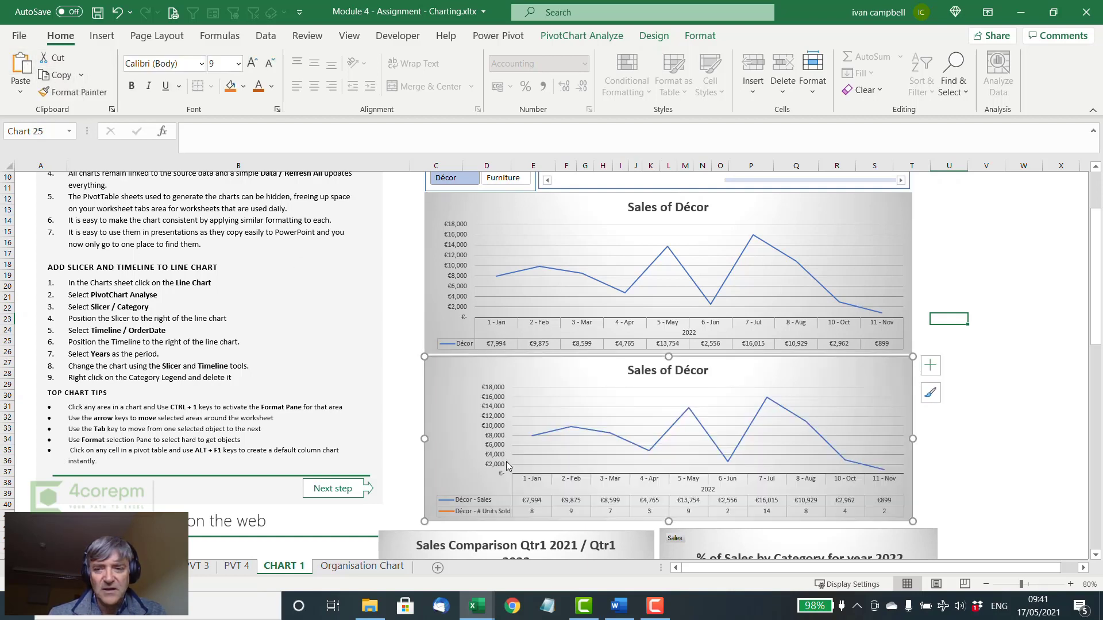
# Step: Link the new chart's title to cell D3 of the PVT 4 sheet with the formula ='PVT 4'!$D$3
pyautogui.click(685, 372)
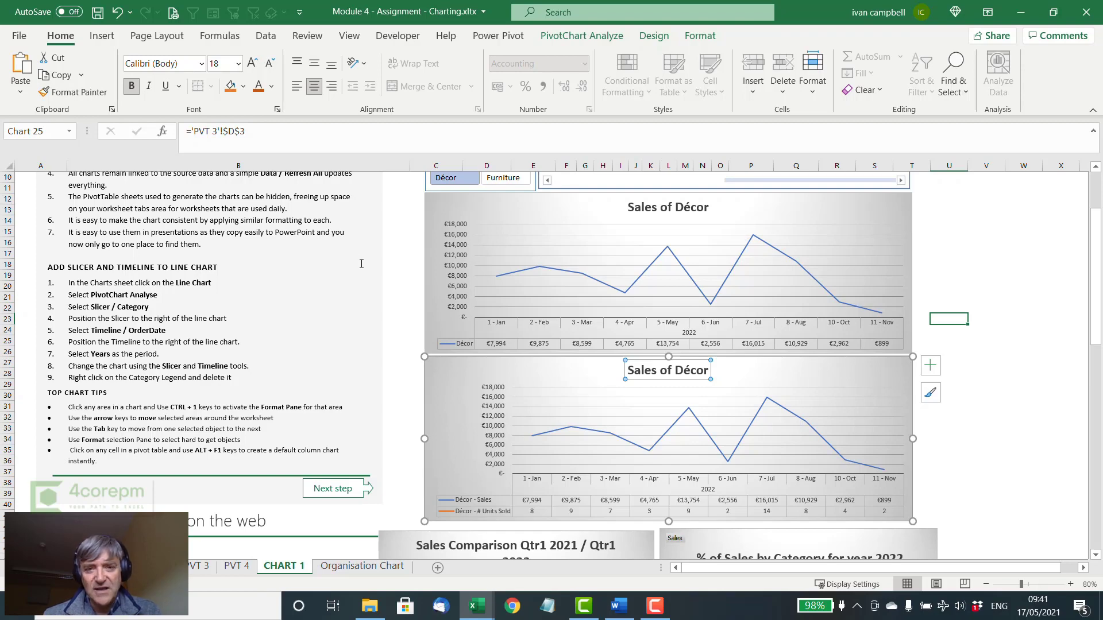
pyautogui.write('=')
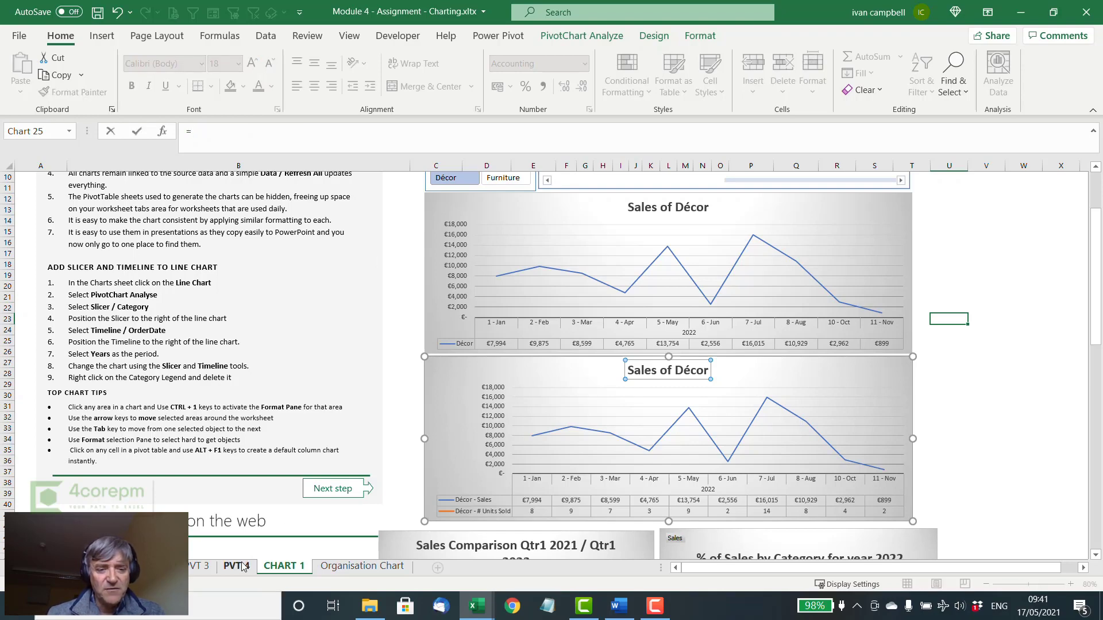
pyautogui.click(242, 566)
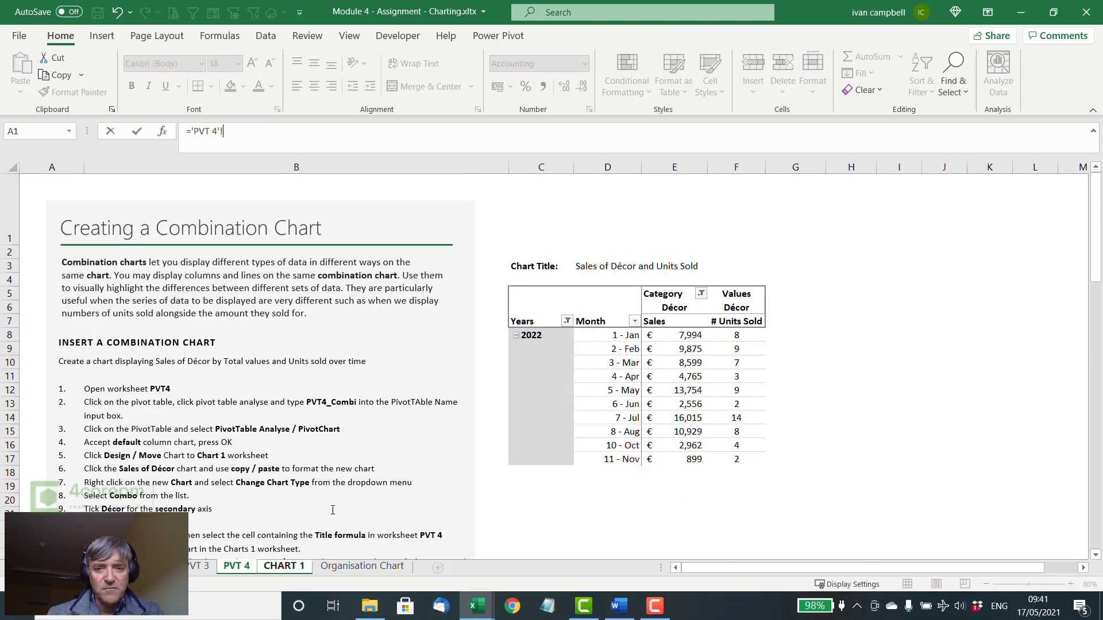
pyautogui.click(593, 271)
pyautogui.press('Return')
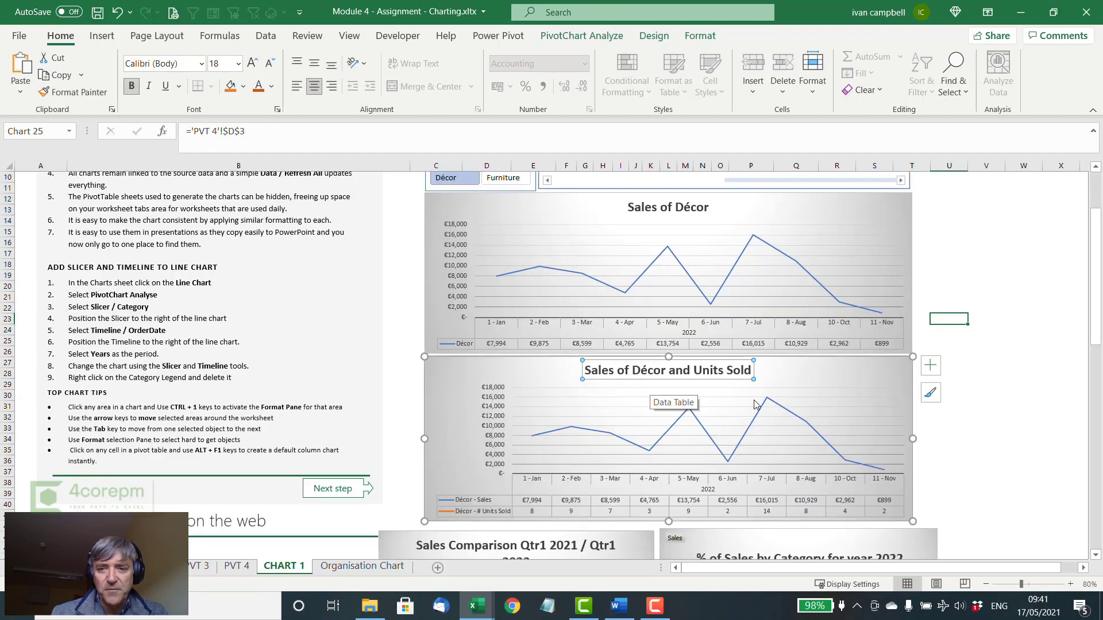
# Step: Change the new chart to a Combo with Décor - Sales as Clustered Column and Décor - # Units Sold as Line on the secondary axis
pyautogui.click(855, 375)
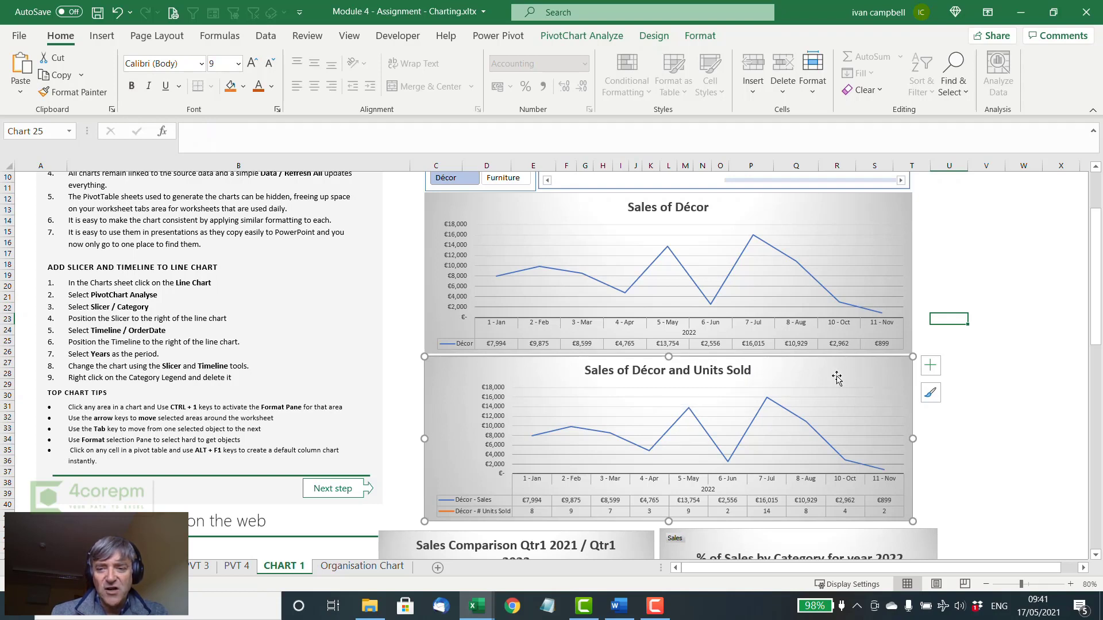
pyautogui.rightClick(869, 378)
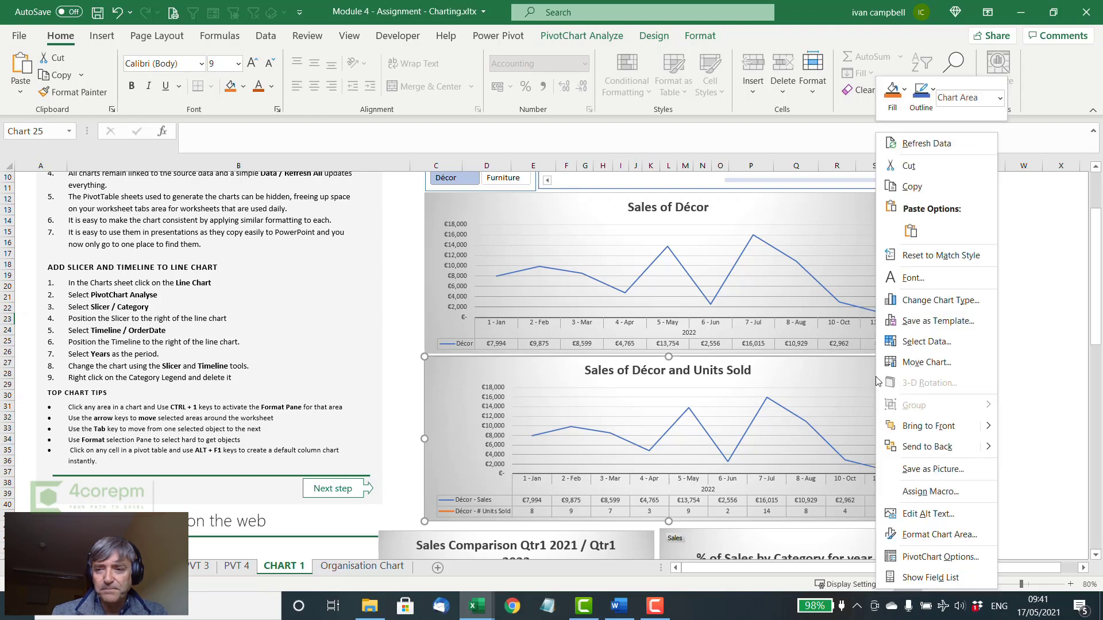
pyautogui.click(957, 301)
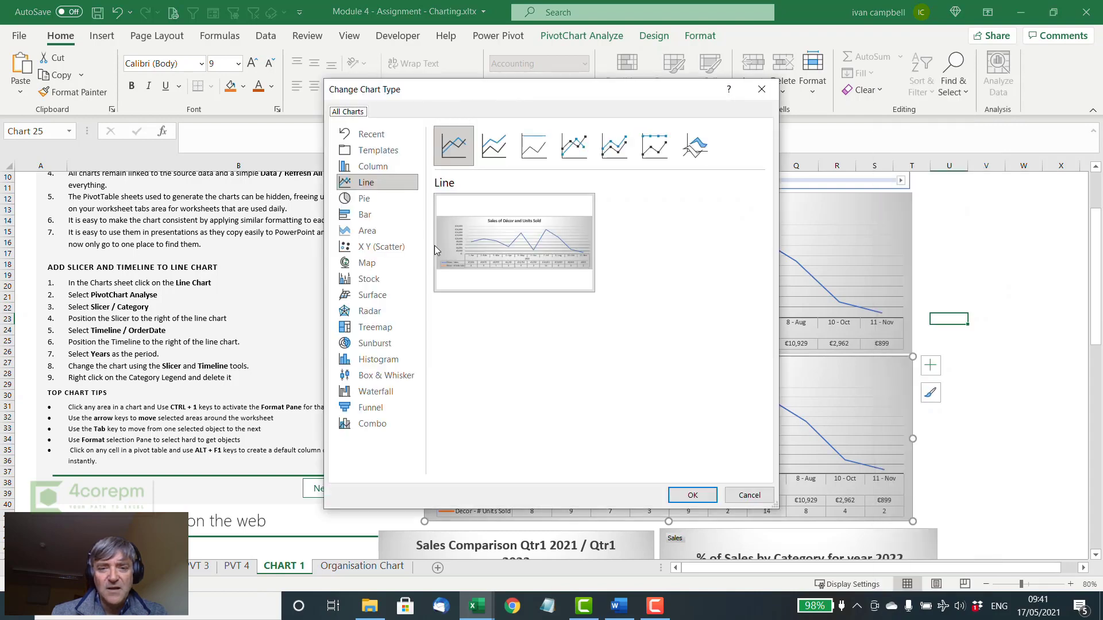
pyautogui.click(374, 425)
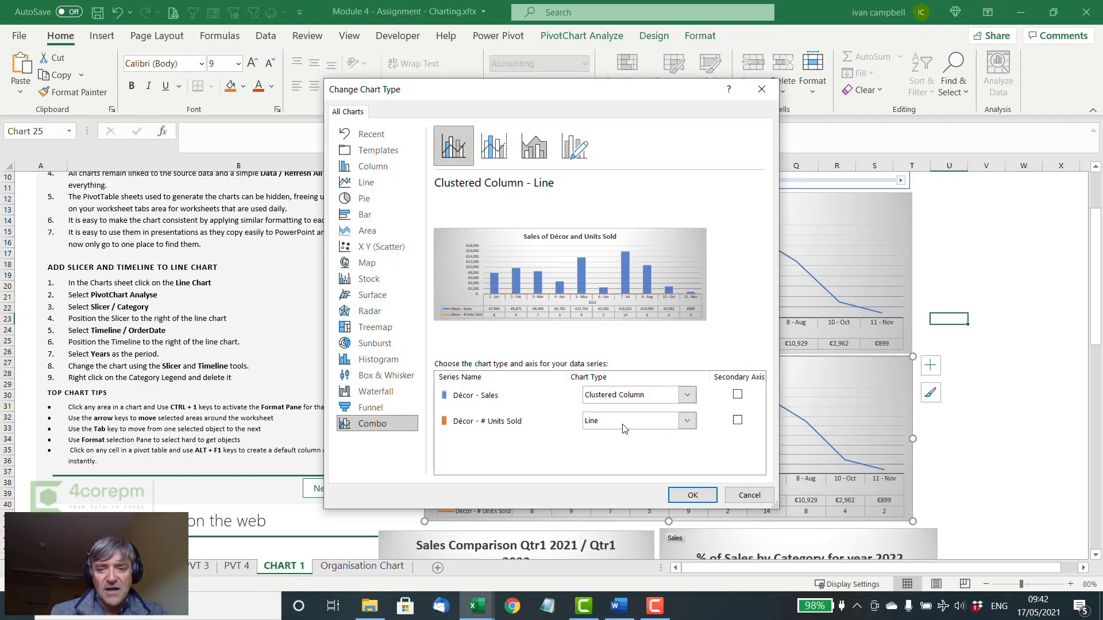
pyautogui.click(737, 421)
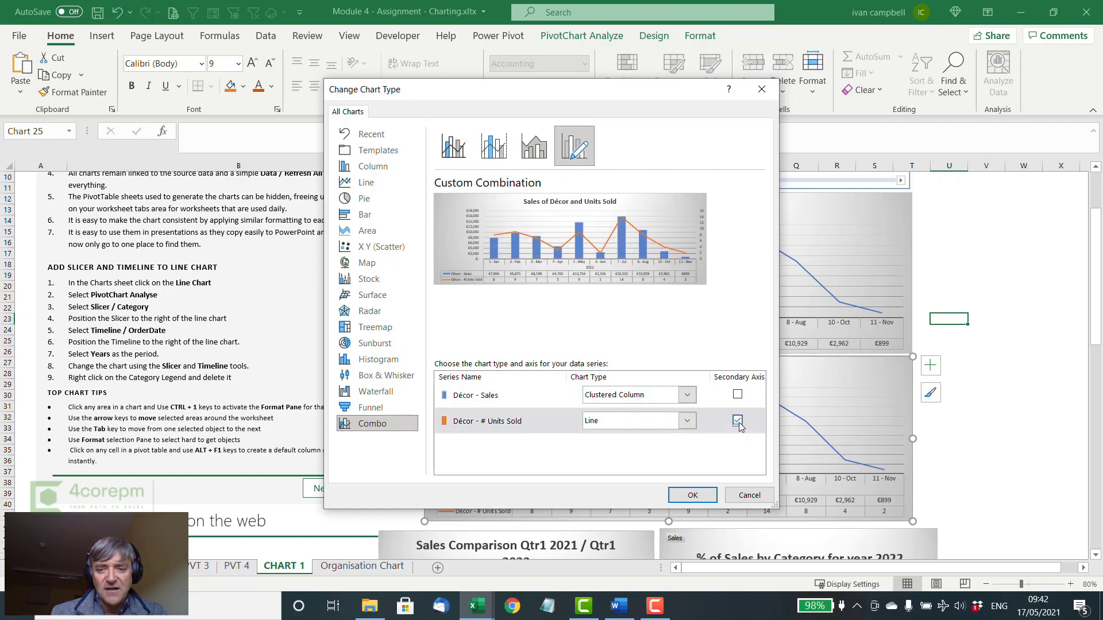
pyautogui.click(693, 496)
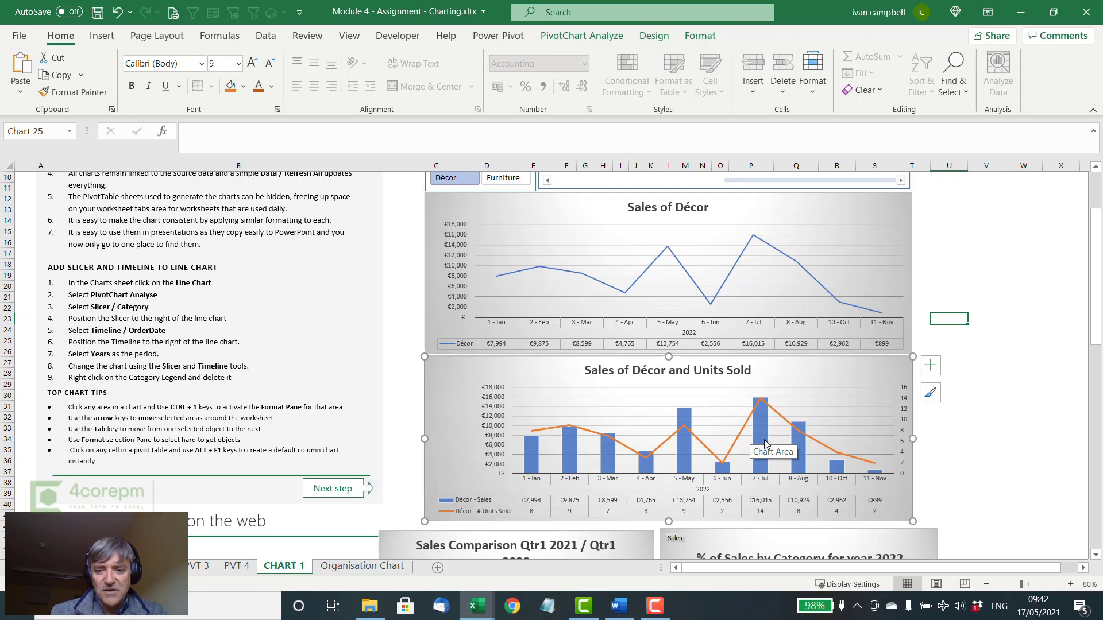
# Step: Format the combo chart's secondary axis numbers in bold with a darker orange font colour
pyautogui.moveTo(764, 443)
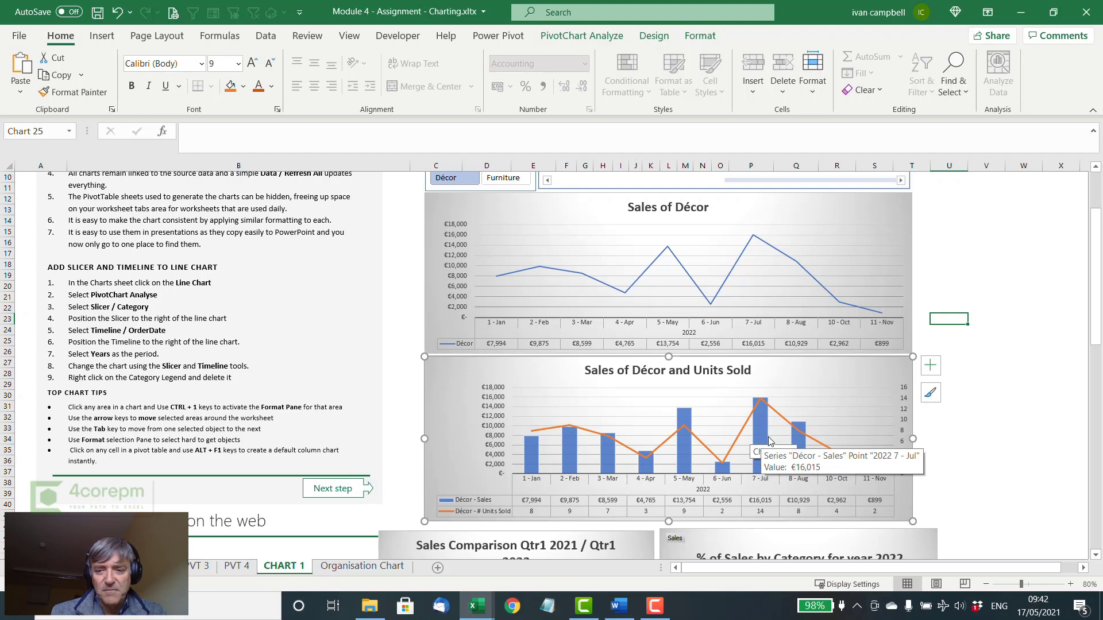
pyautogui.click(903, 413)
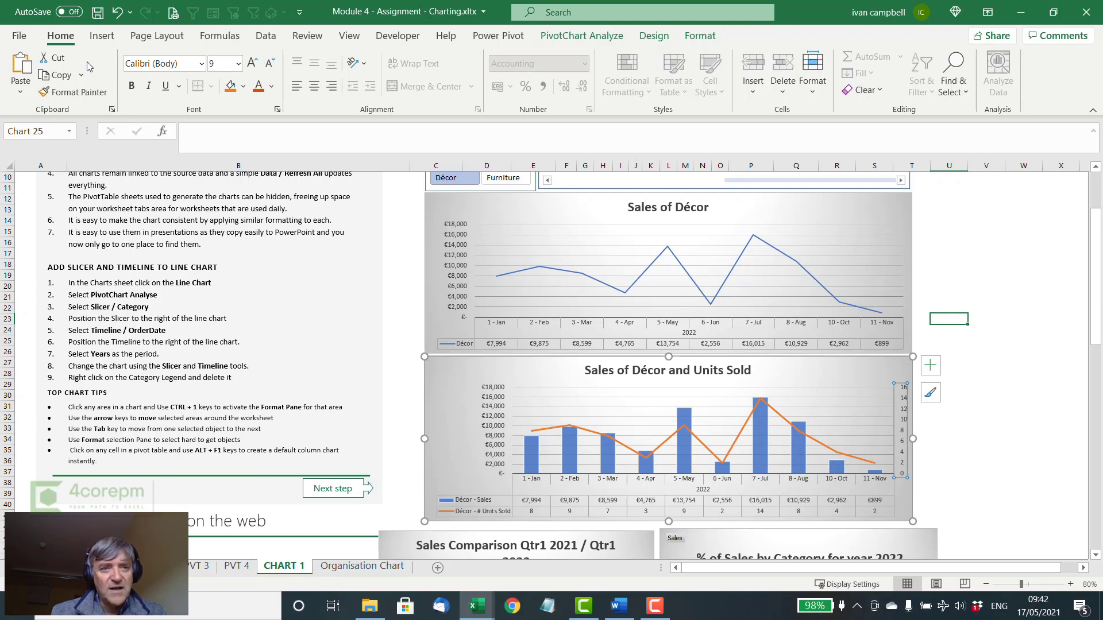
pyautogui.click(271, 86)
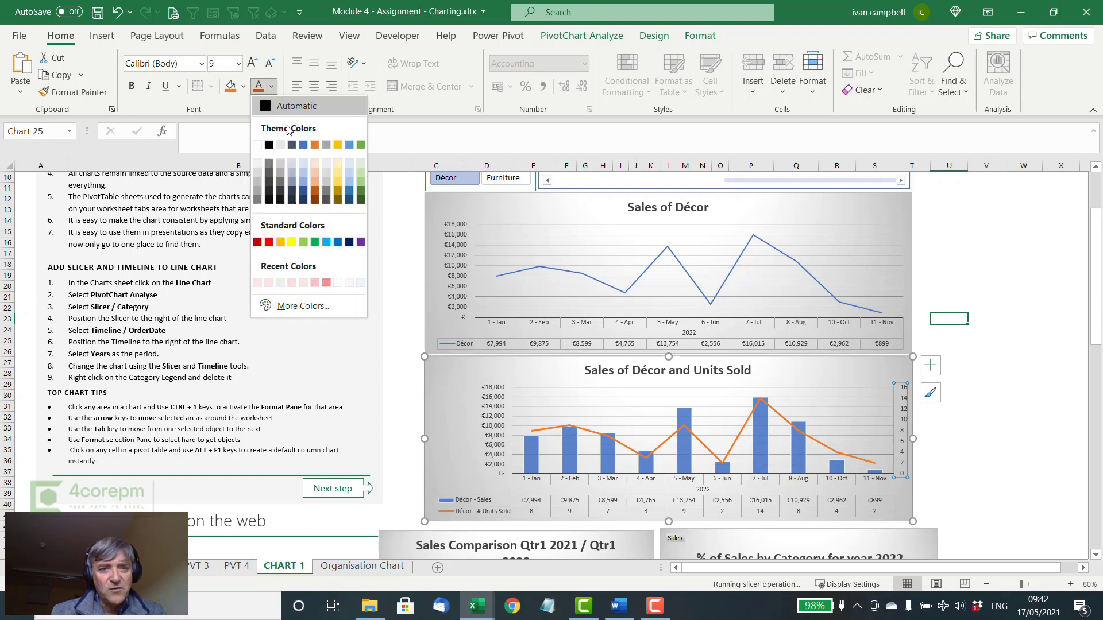
pyautogui.click(315, 196)
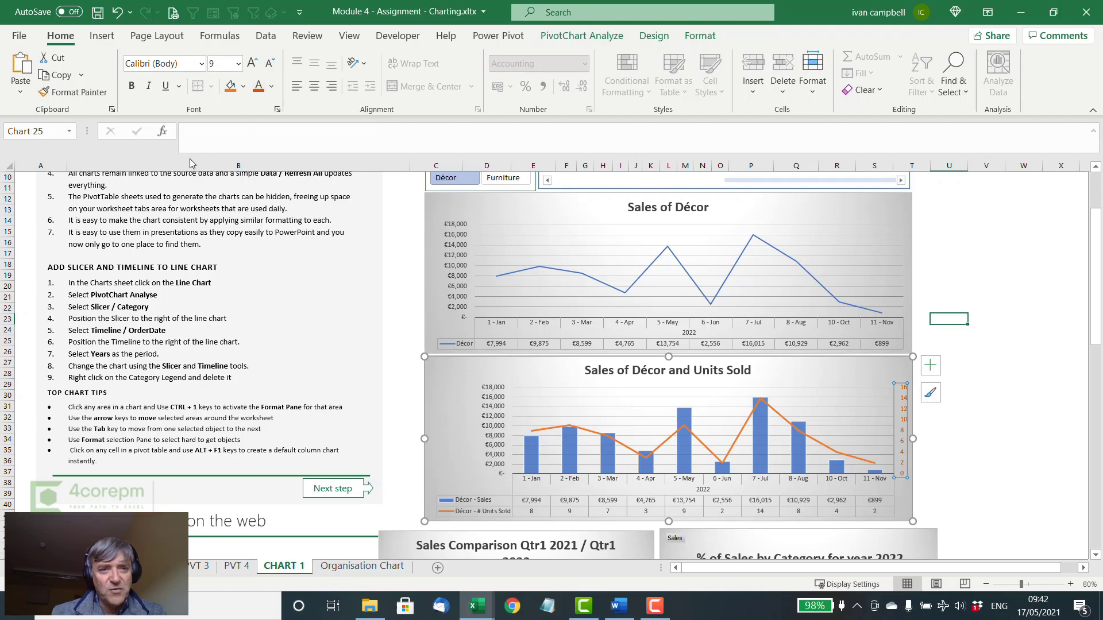
pyautogui.click(131, 87)
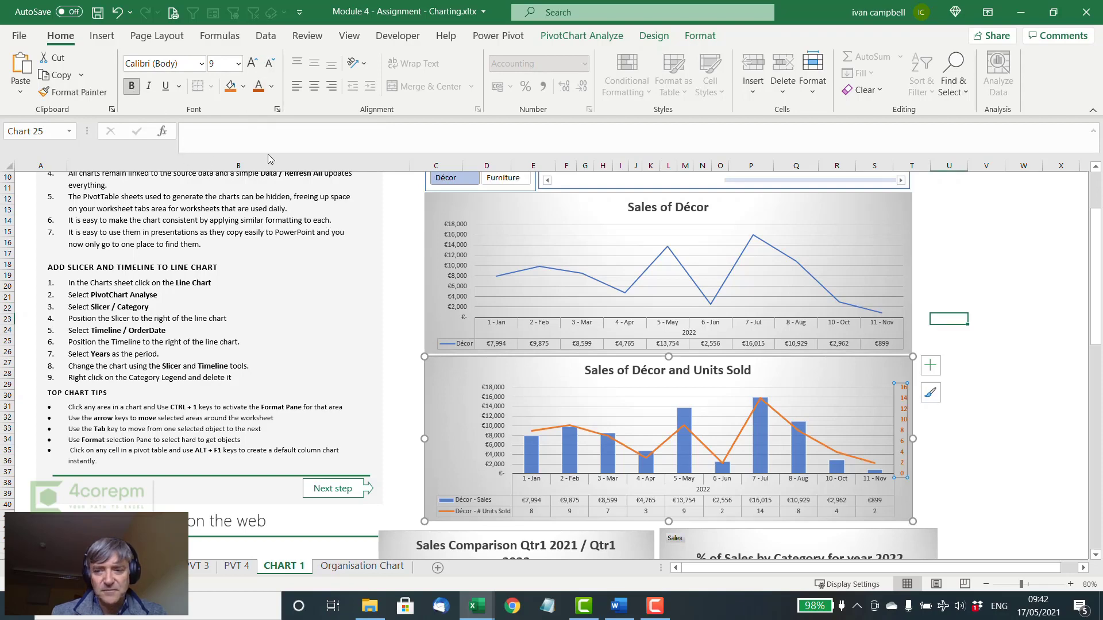
pyautogui.click(976, 440)
# Step: Review the combo chart on the charts sheet together with the line chart, Category slicer and OrderDate timeline above it
pyautogui.scroll(2, 964, 451)
pyautogui.scroll(-4, 919, 439)
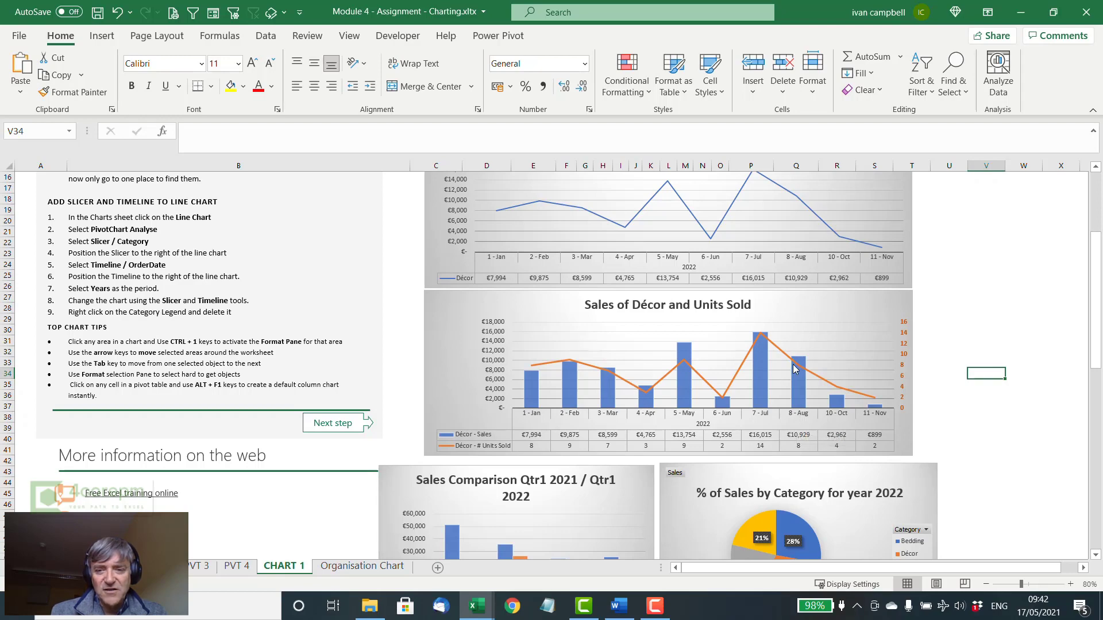
pyautogui.click(722, 393)
pyautogui.scroll(1, 804, 393)
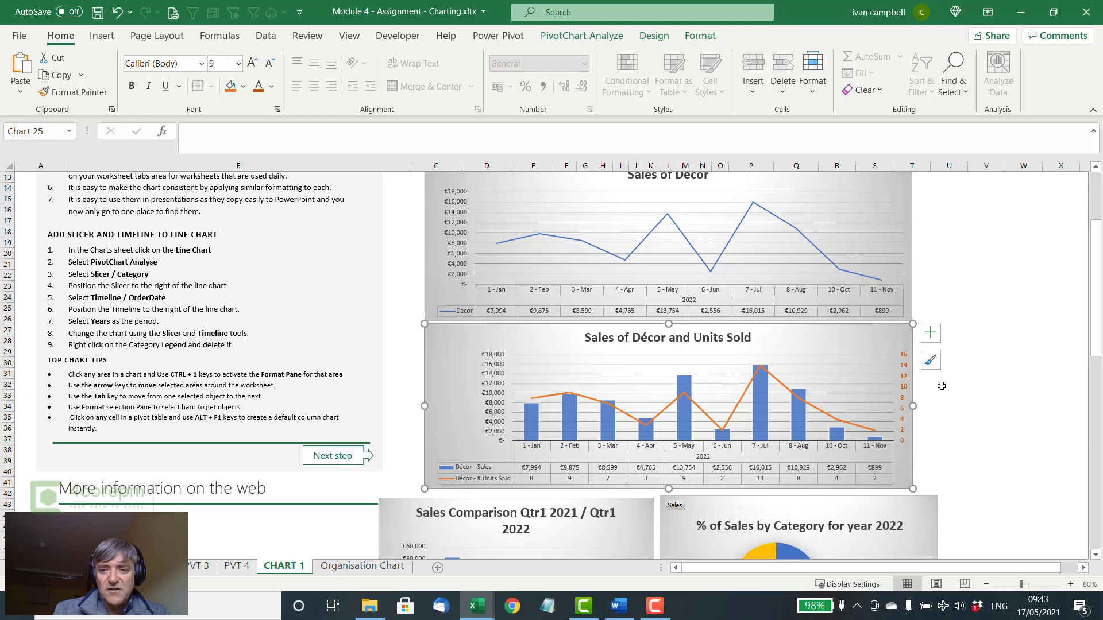
pyautogui.scroll(3, 967, 389)
pyautogui.scroll(1, 967, 389)
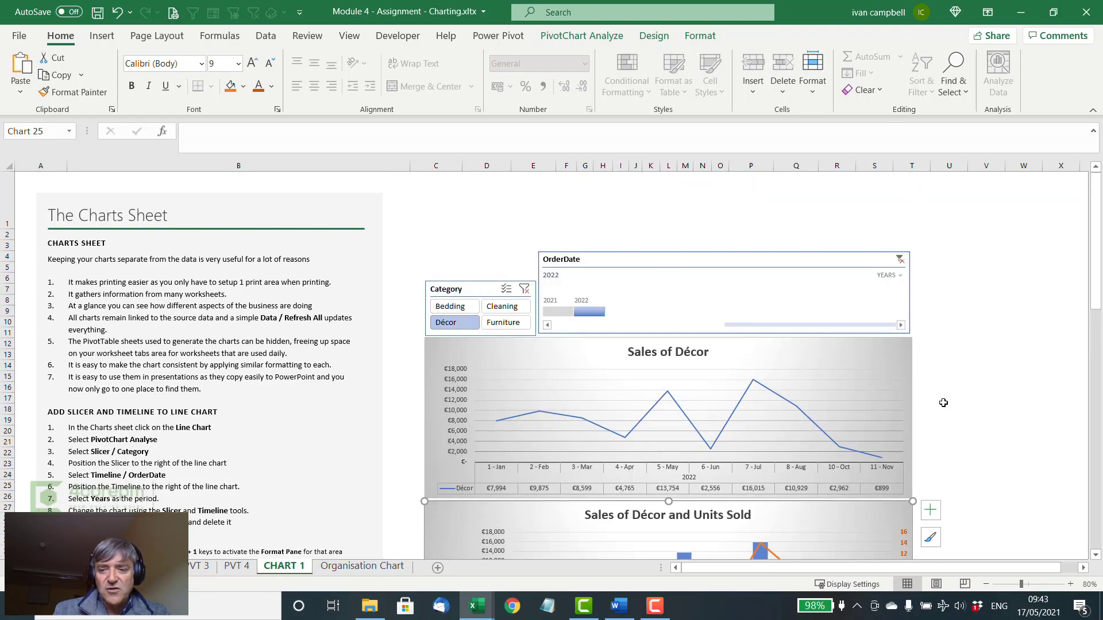
pyautogui.scroll(-3, 1013, 403)
pyautogui.scroll(3, 984, 394)
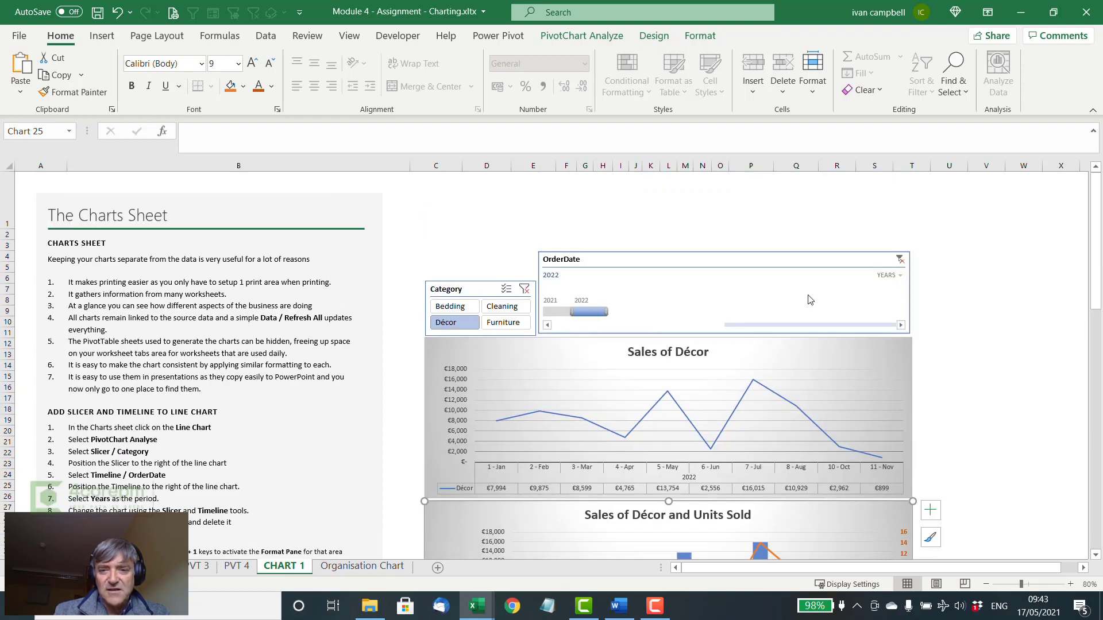
# Step: Connect the OrderDate timeline to the PVT4_Combi PivotTable on the PVT 4 sheet through its report connections
pyautogui.click(804, 259)
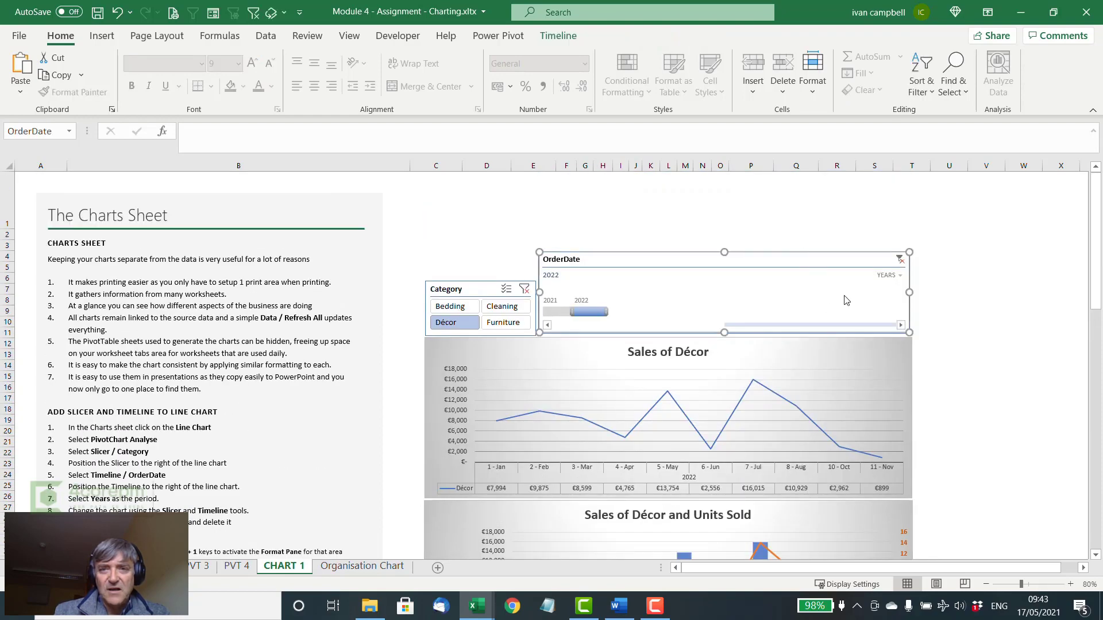
pyautogui.click(560, 35)
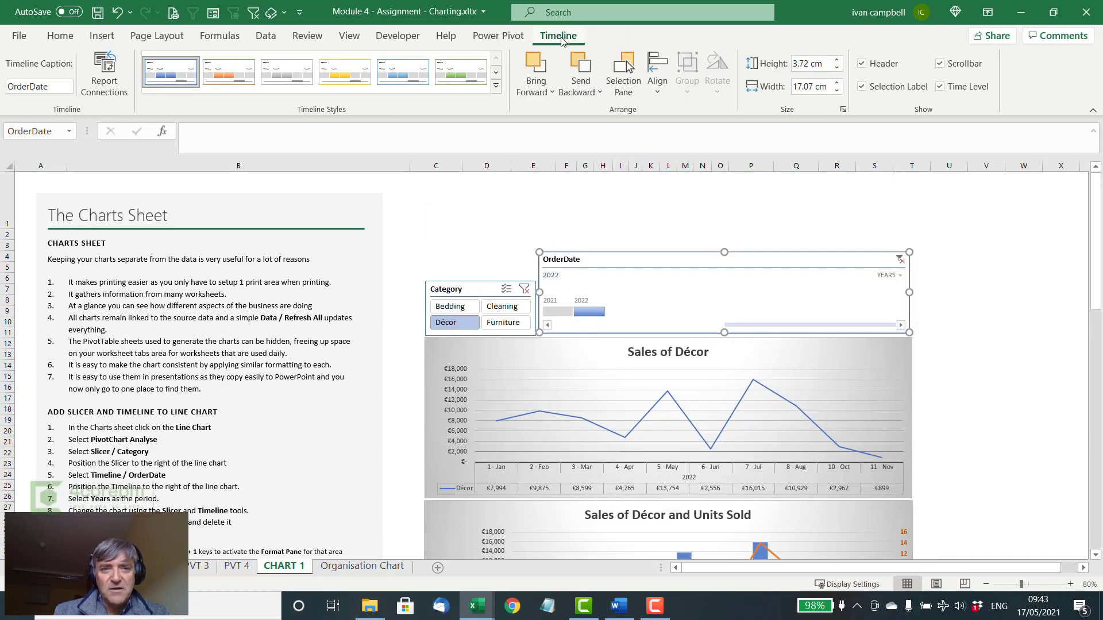
pyautogui.click(105, 72)
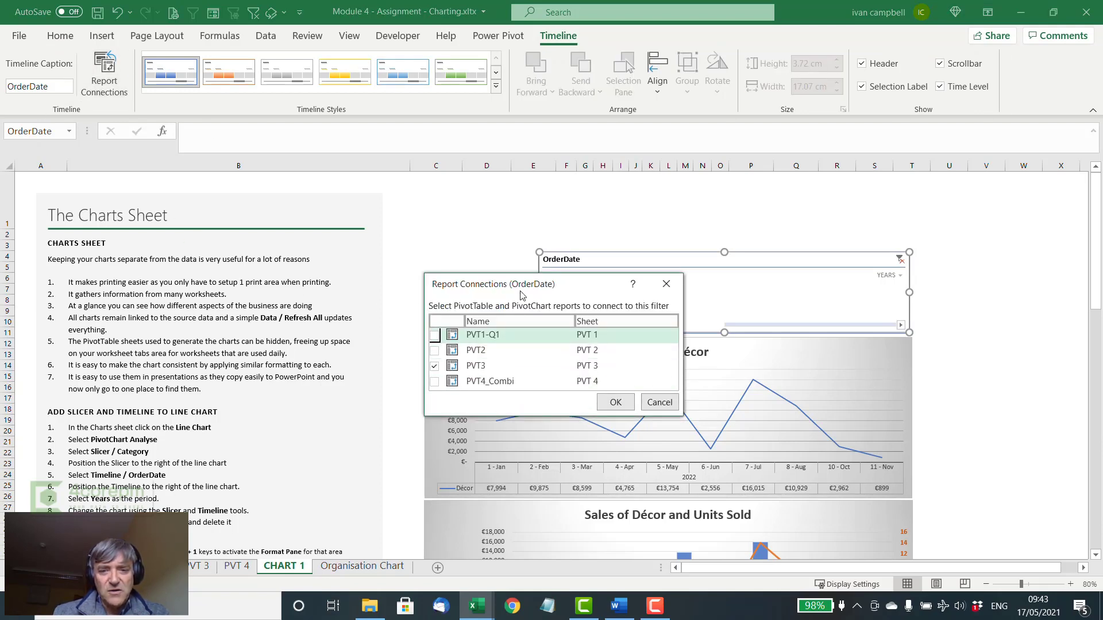
pyautogui.moveTo(518, 288); pyautogui.dragTo(350, 235)
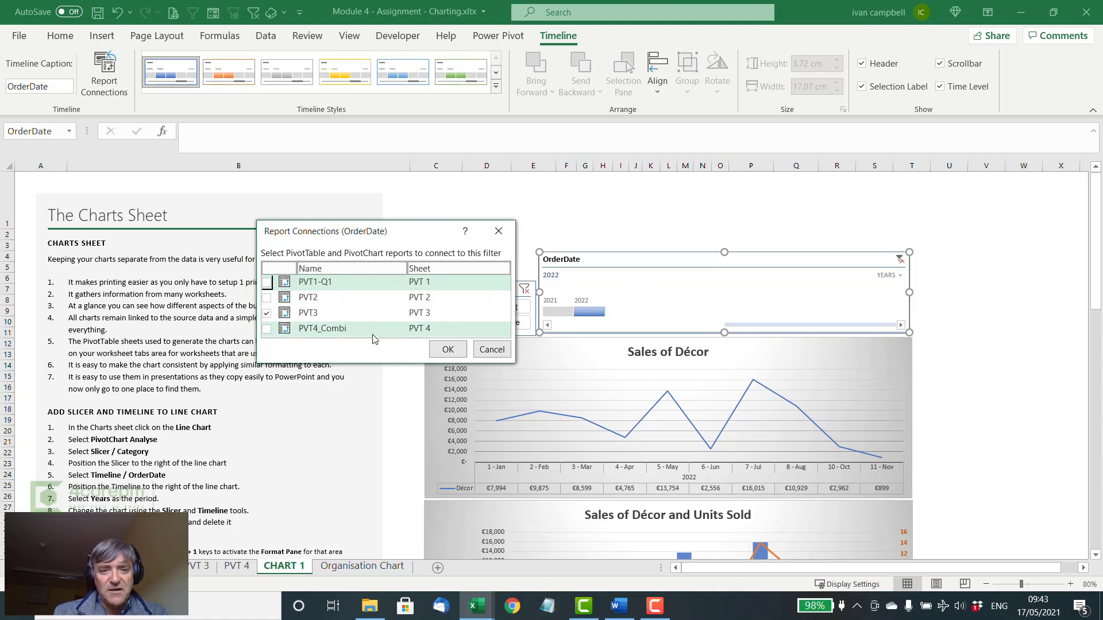
pyautogui.click(266, 329)
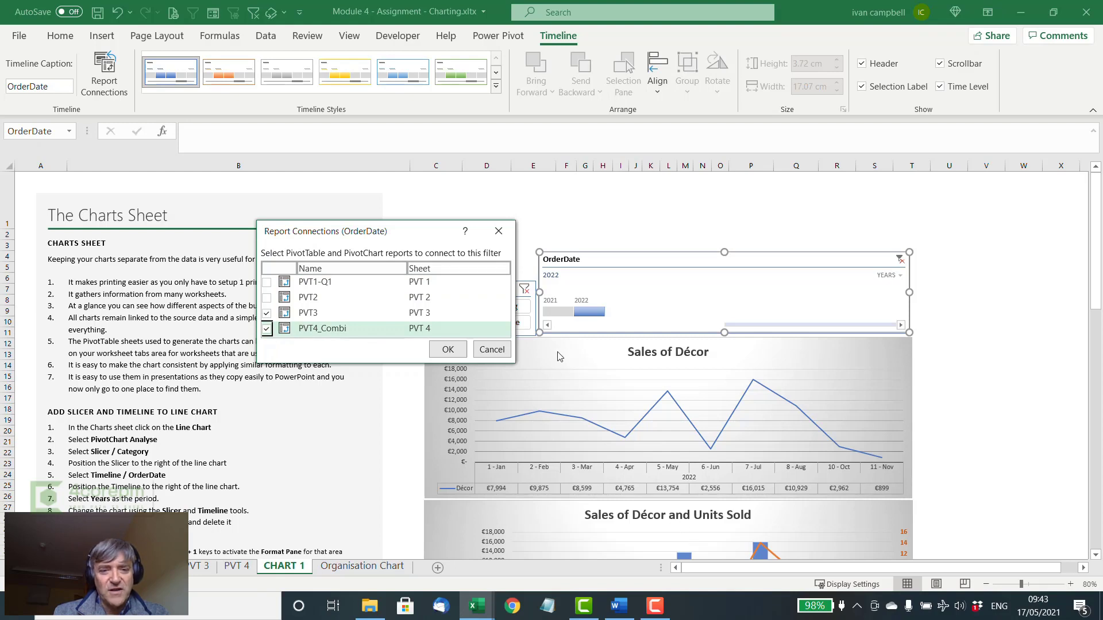
pyautogui.click(440, 350)
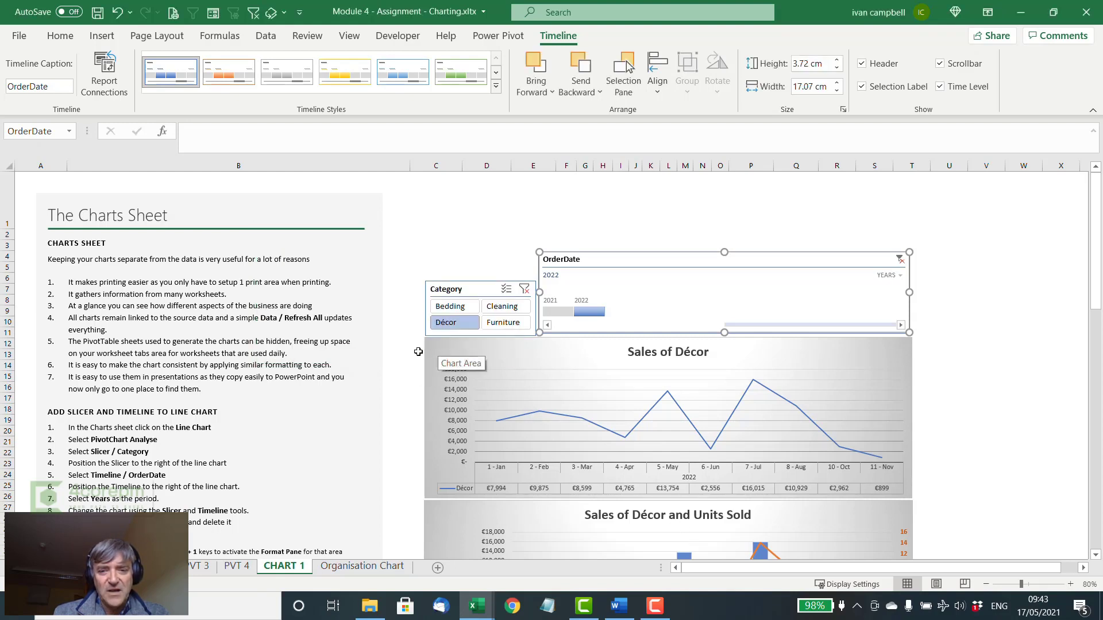
# Step: Set the Category slicer's report connections to include both PVT3 and PVT4_Combi
pyautogui.click(487, 291)
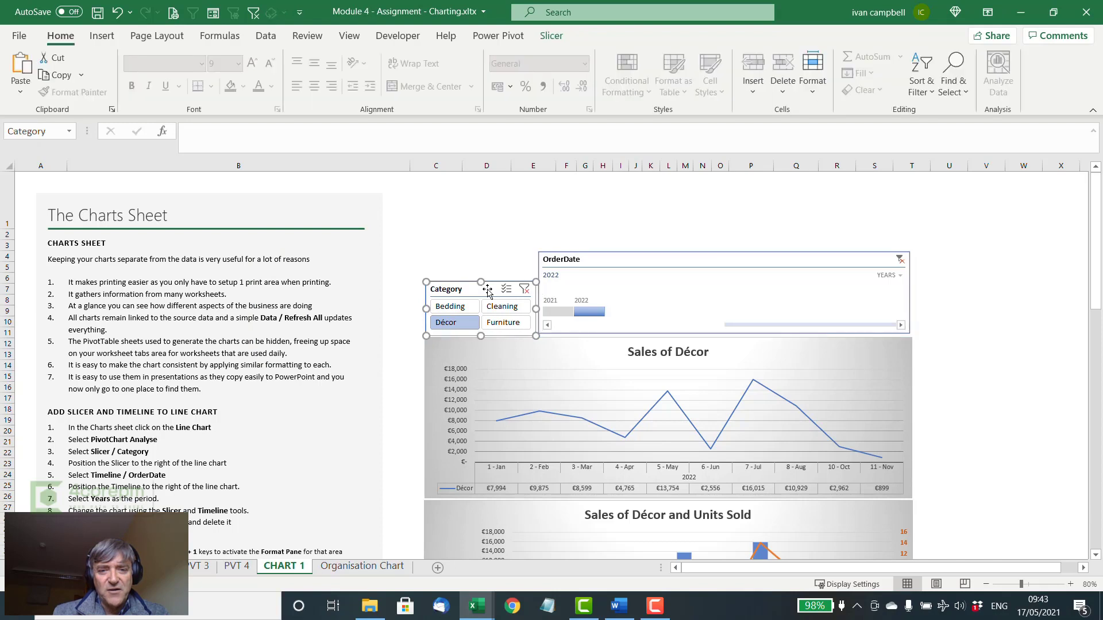
pyautogui.click(552, 36)
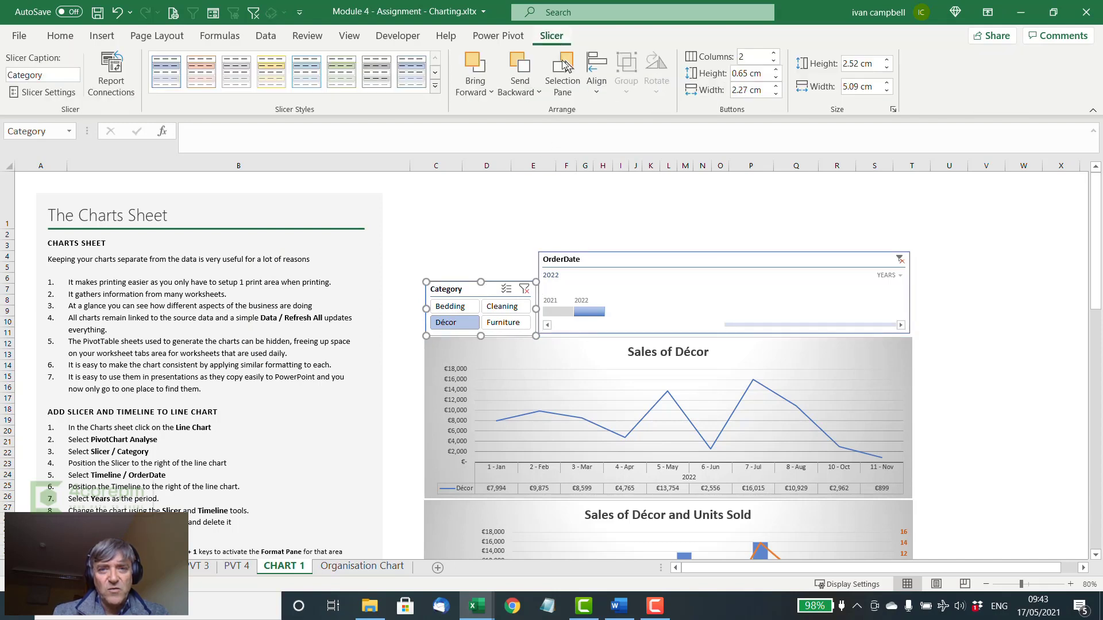
pyautogui.click(131, 93)
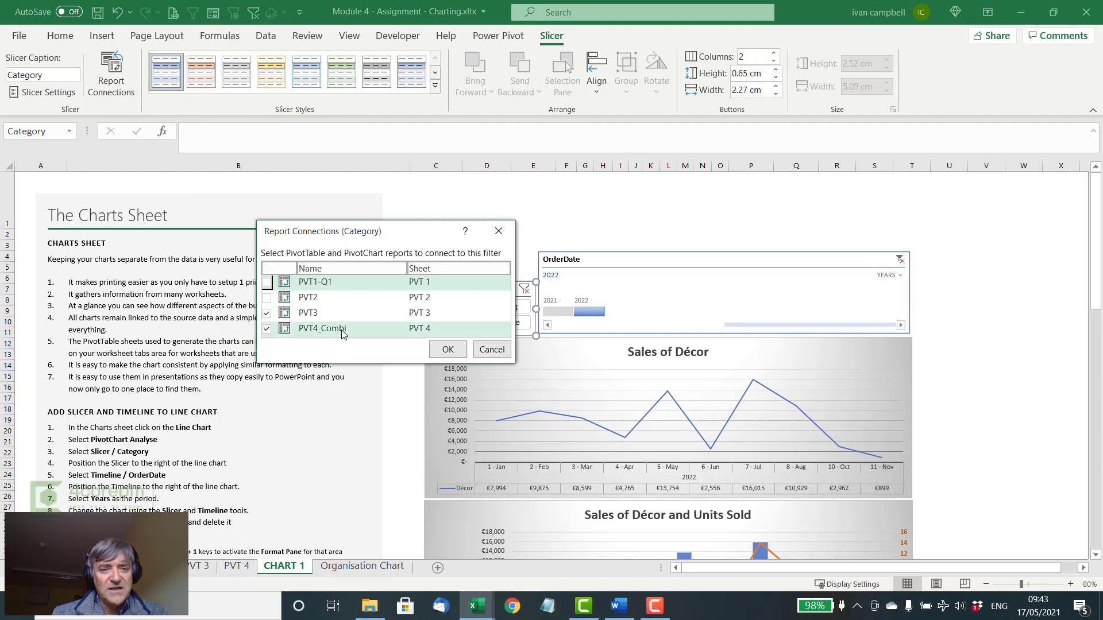
pyautogui.click(267, 328)
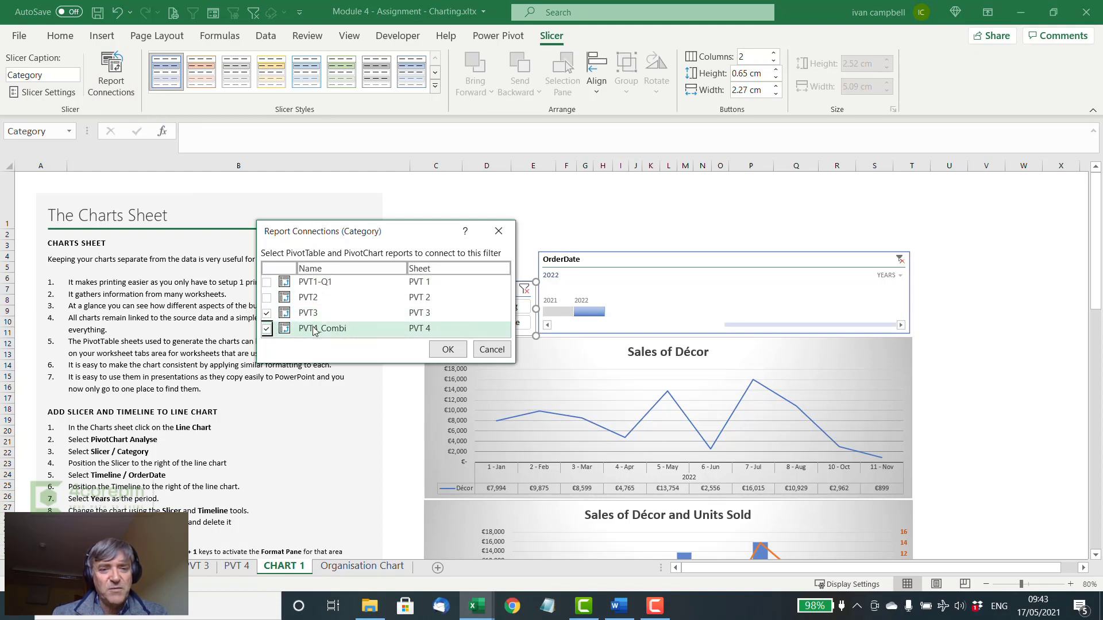
pyautogui.click(447, 350)
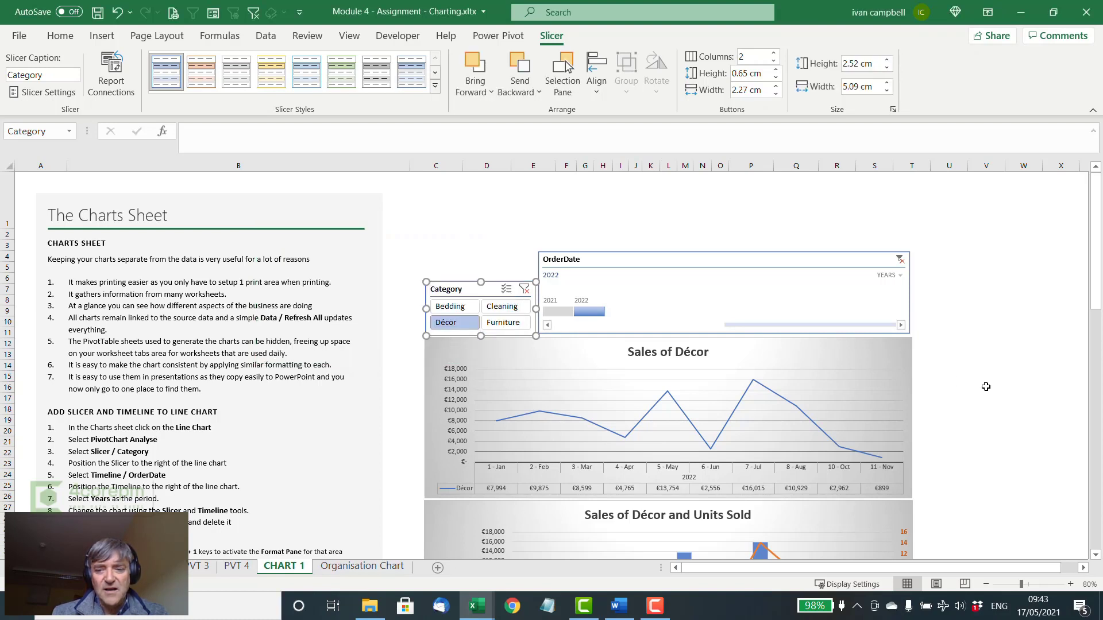
# Step: Filter the line and combo charts to 2021 with the OrderDate timeline and to Bedding with the Category slicer
pyautogui.click(551, 310)
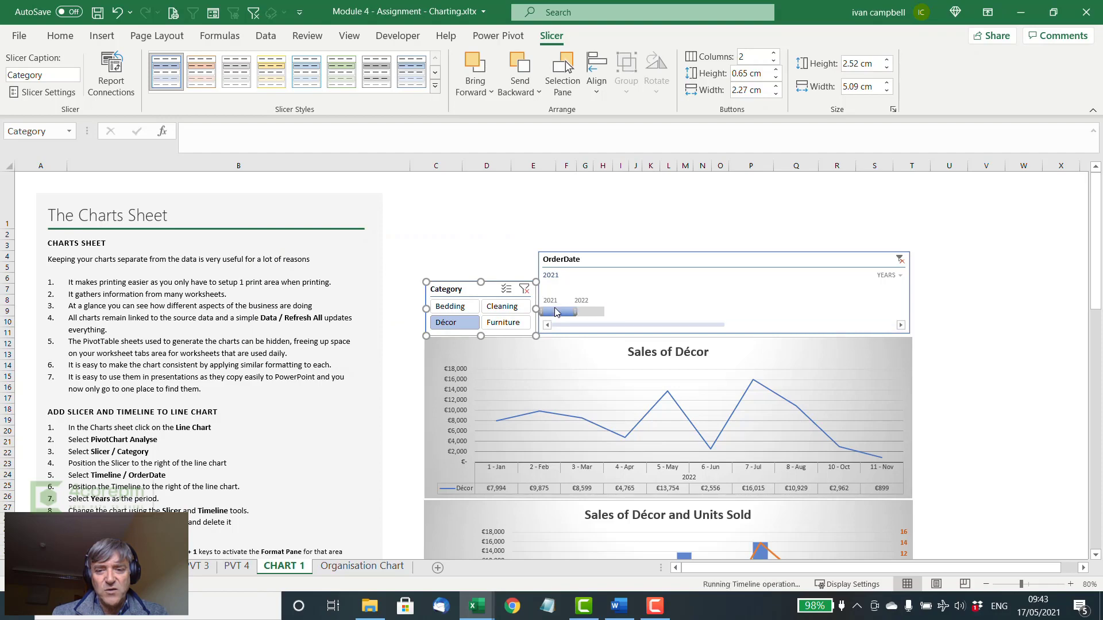
pyautogui.scroll(-3, 984, 387)
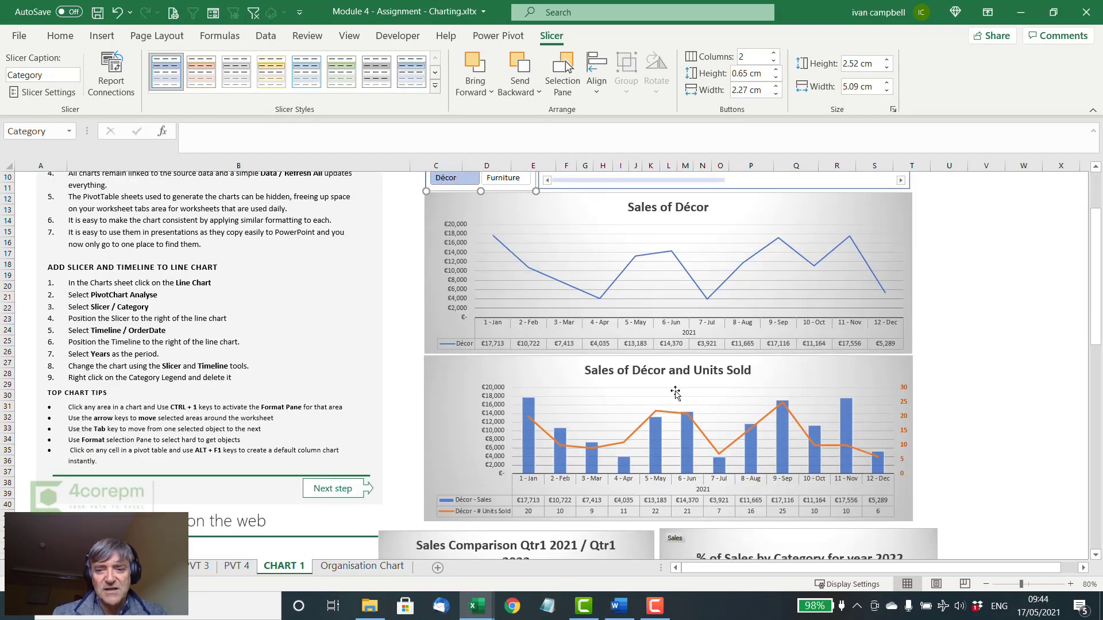
pyautogui.scroll(1, 966, 388)
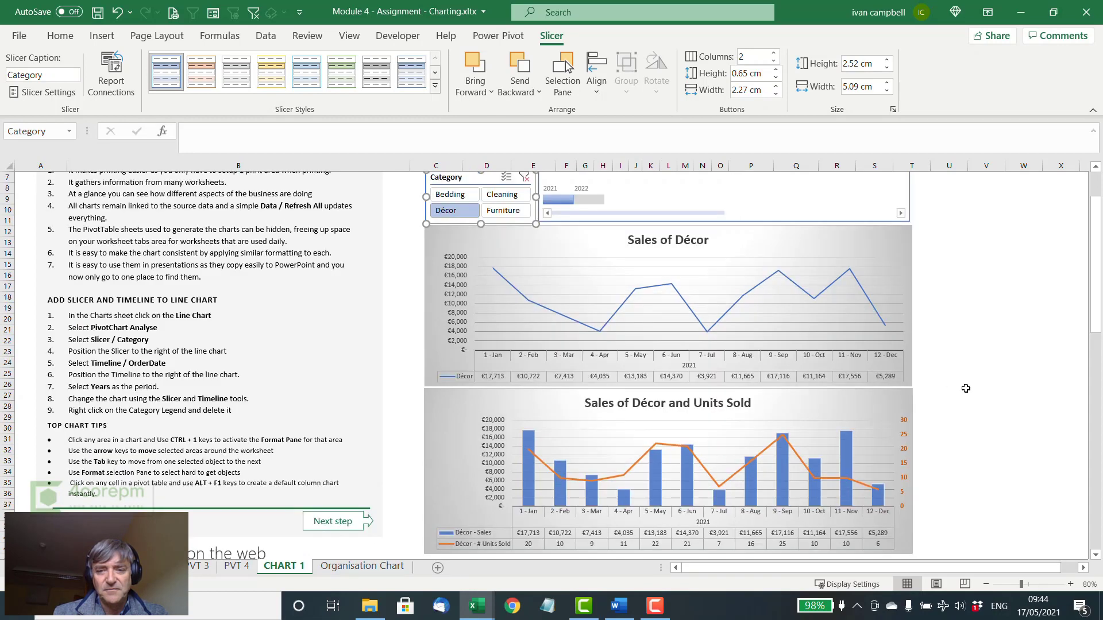
pyautogui.click(462, 196)
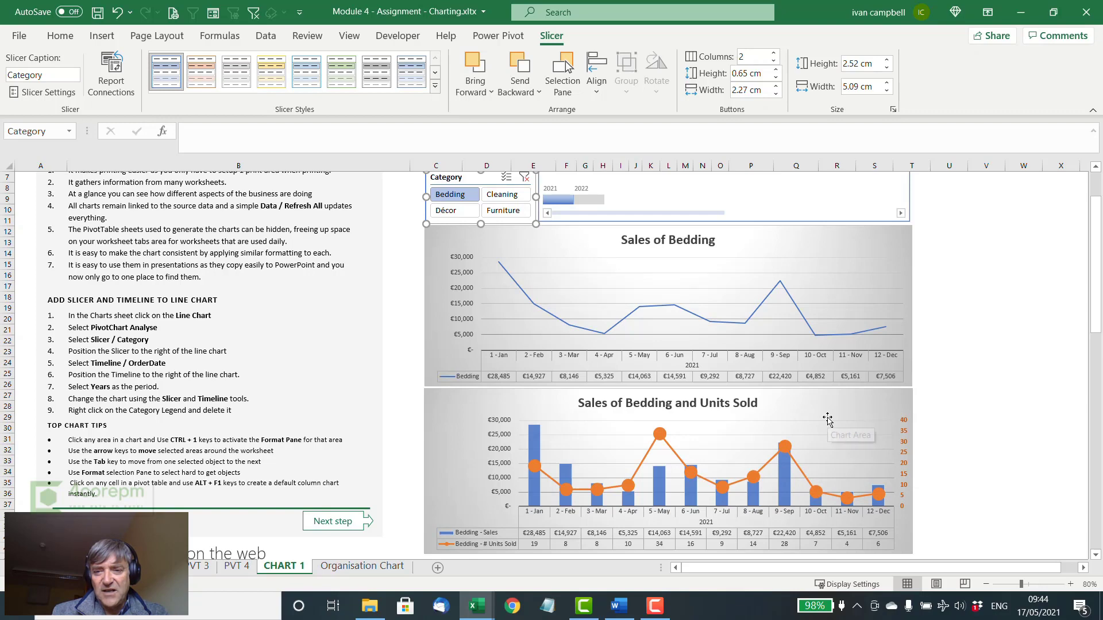
# Step: Set the marker option of the combo chart's Bedding - # Units Sold line to None
pyautogui.rightClick(788, 451)
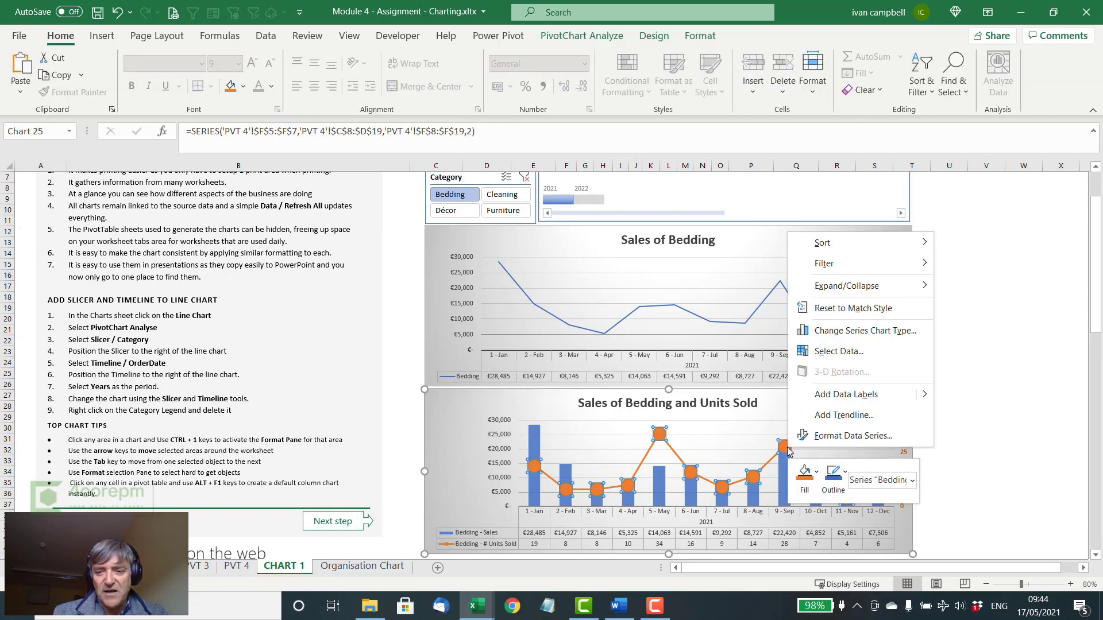
pyautogui.click(833, 436)
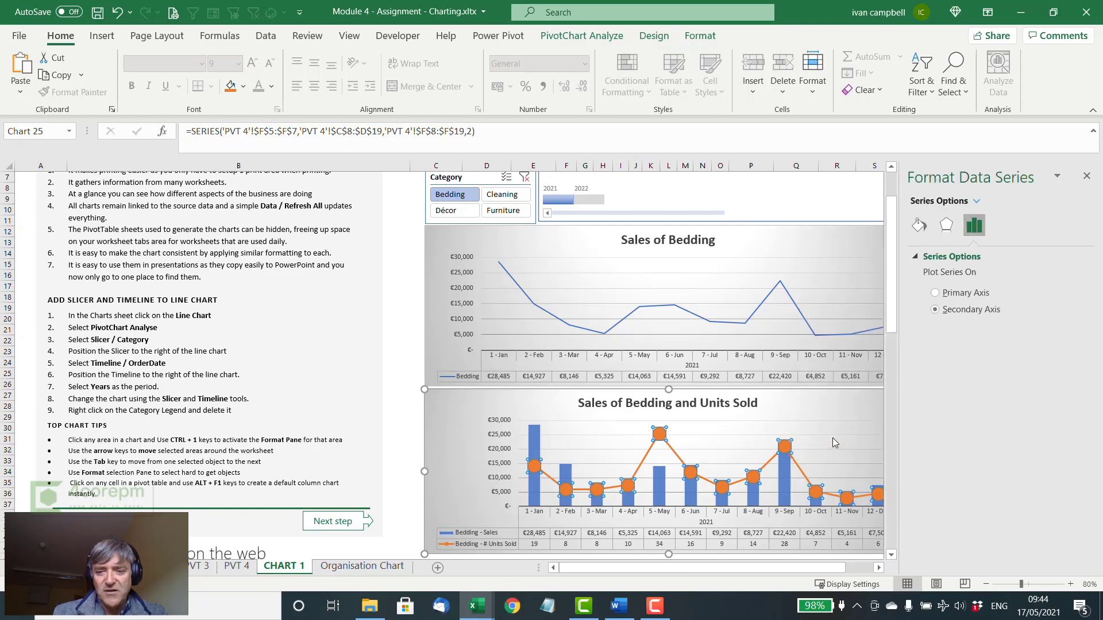
pyautogui.click(919, 224)
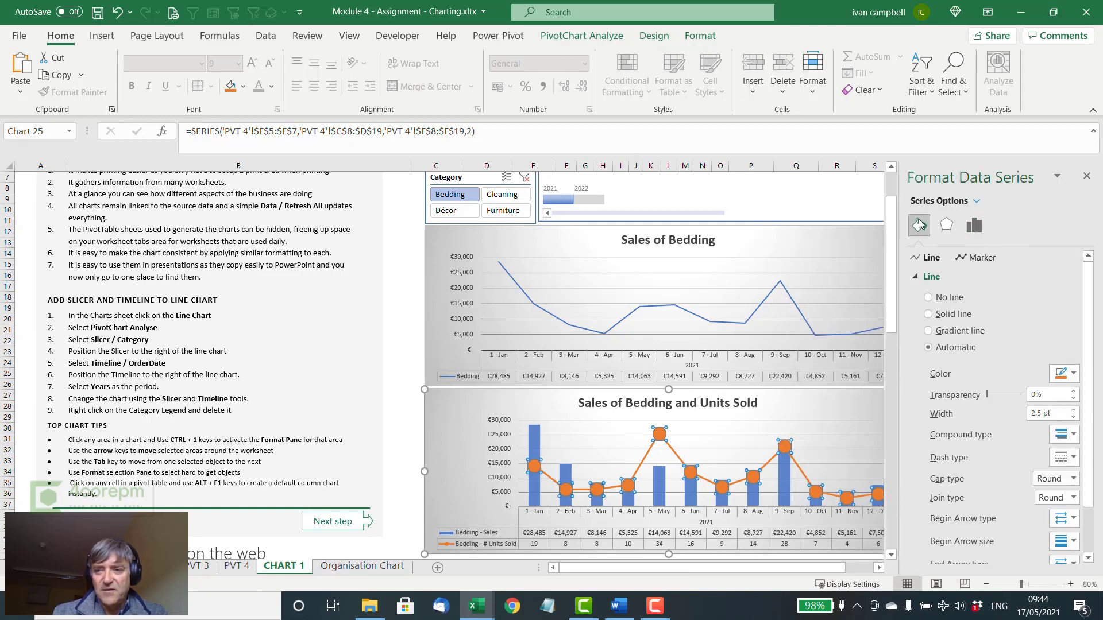
pyautogui.click(983, 259)
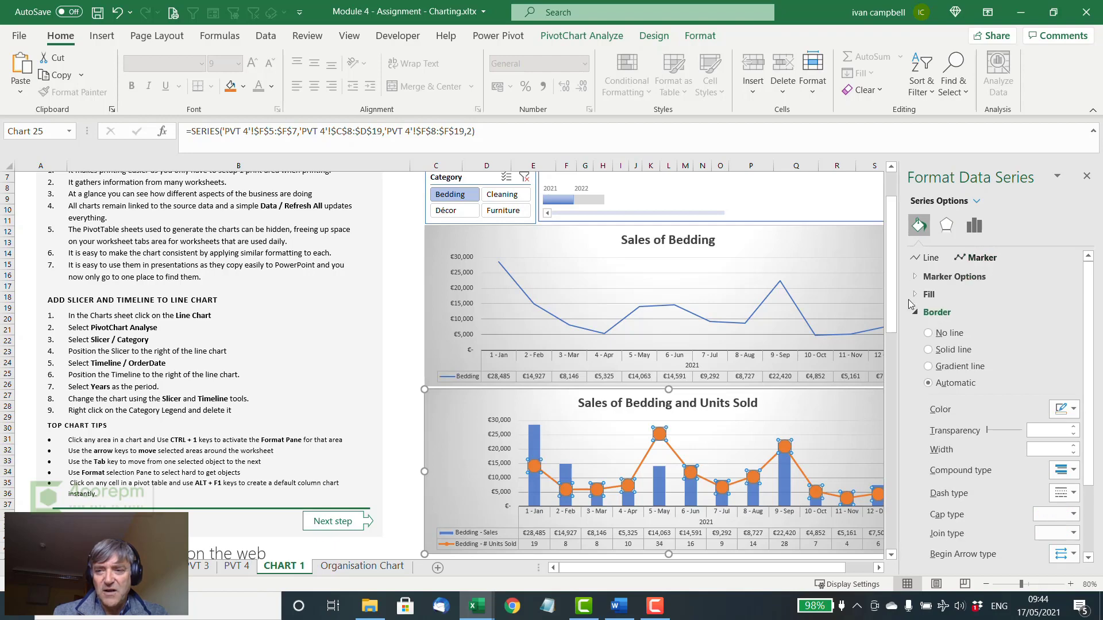
pyautogui.click(919, 277)
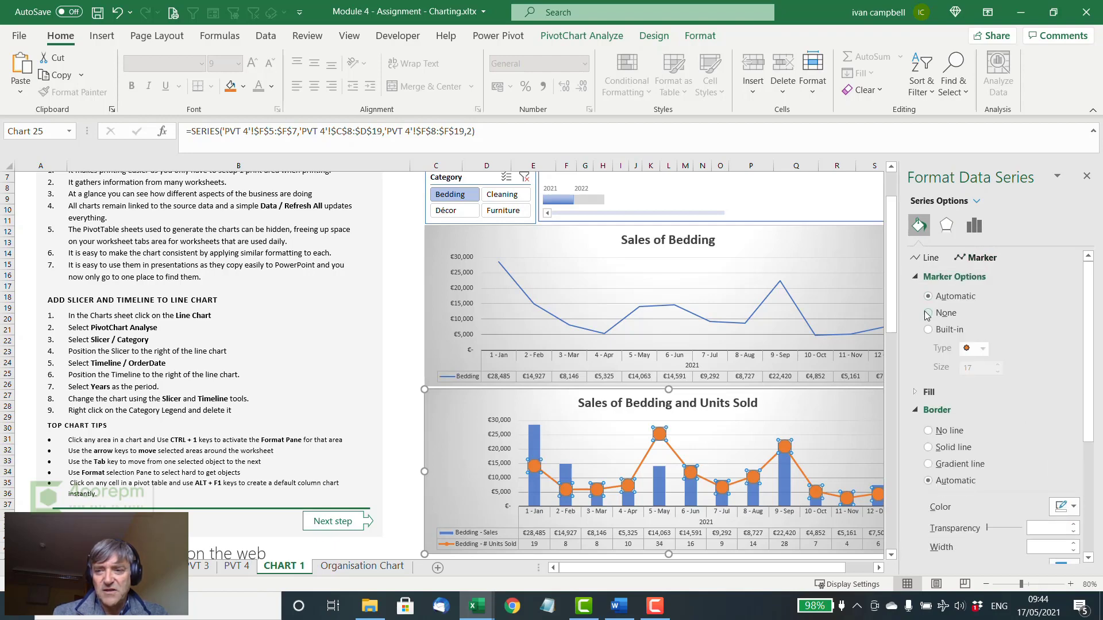
pyautogui.click(926, 312)
pyautogui.click(776, 481)
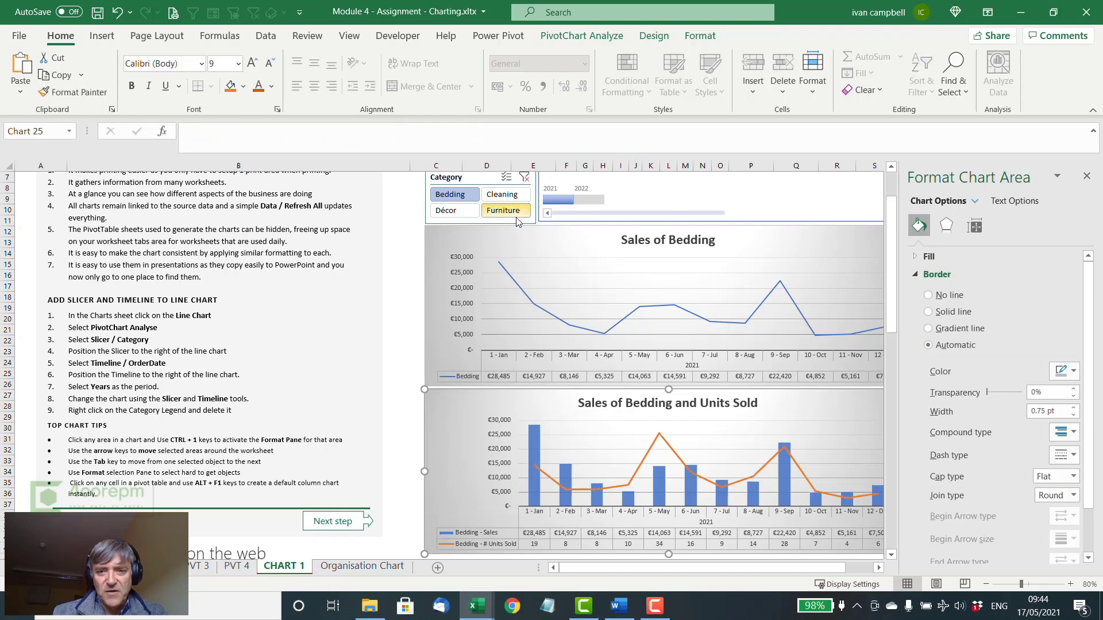
# Step: Filter the charts to Cleaning and set the marker option of the Cleaning - # Units Sold line to None
pyautogui.click(523, 199)
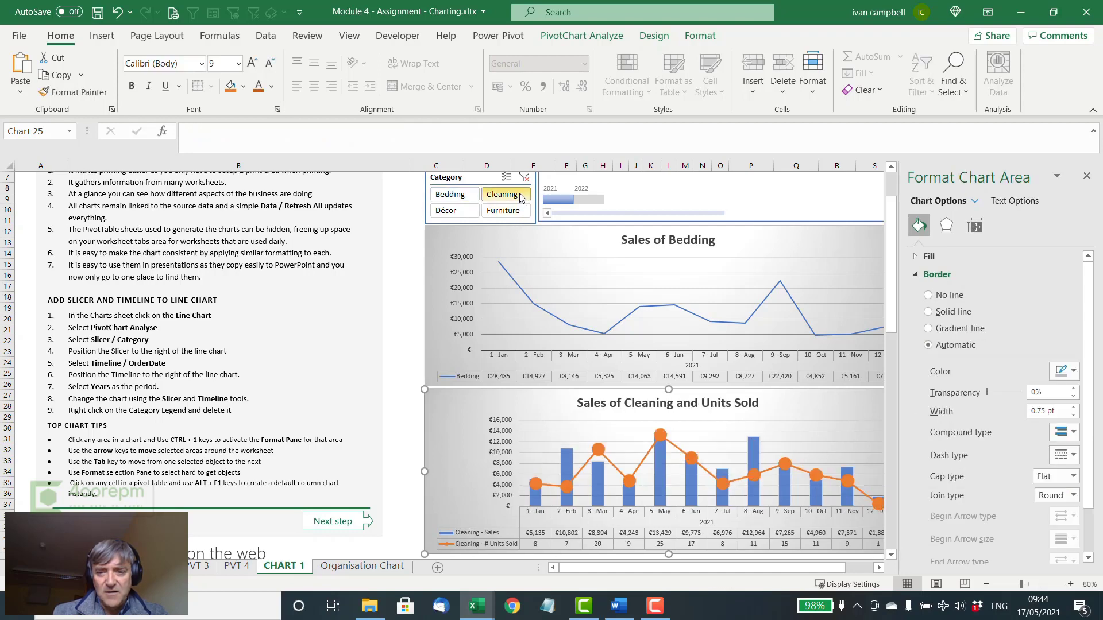
pyautogui.rightClick(790, 465)
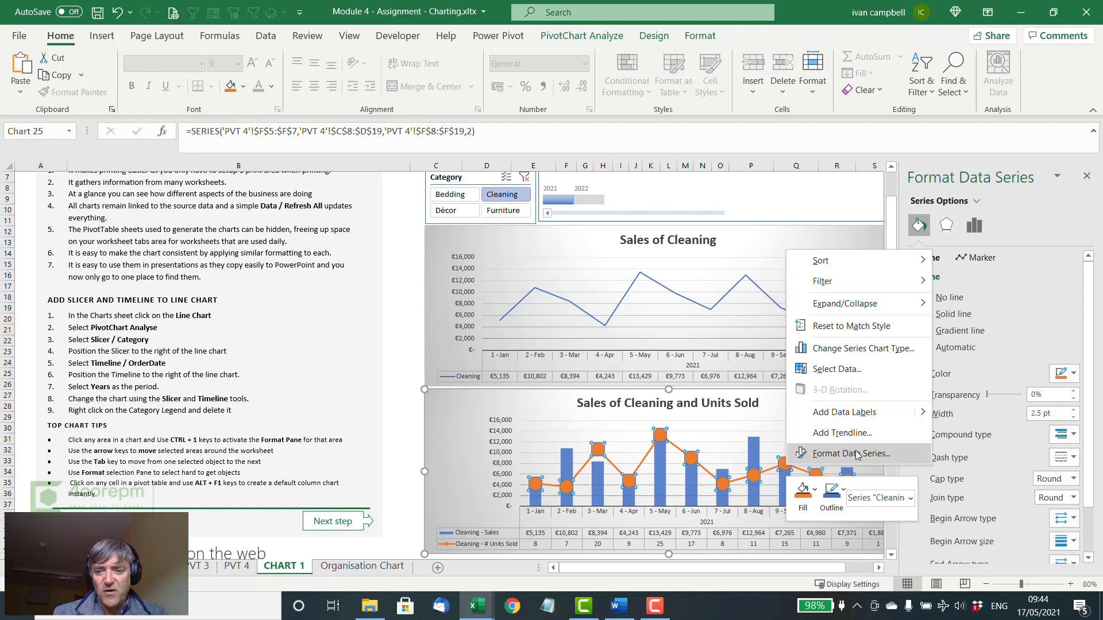
pyautogui.click(980, 260)
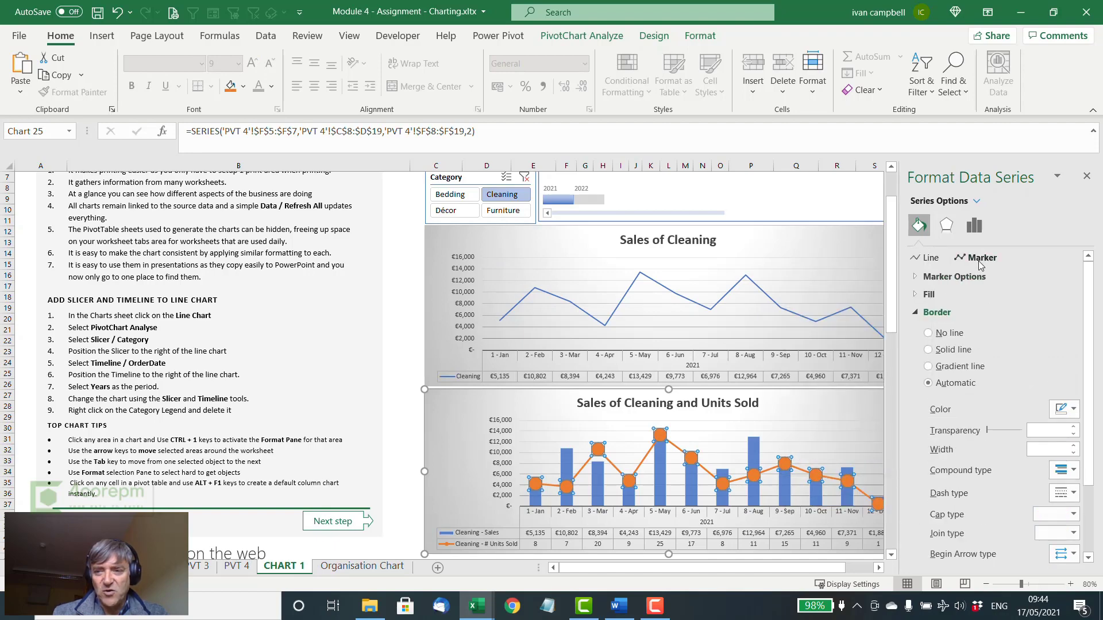
pyautogui.click(926, 281)
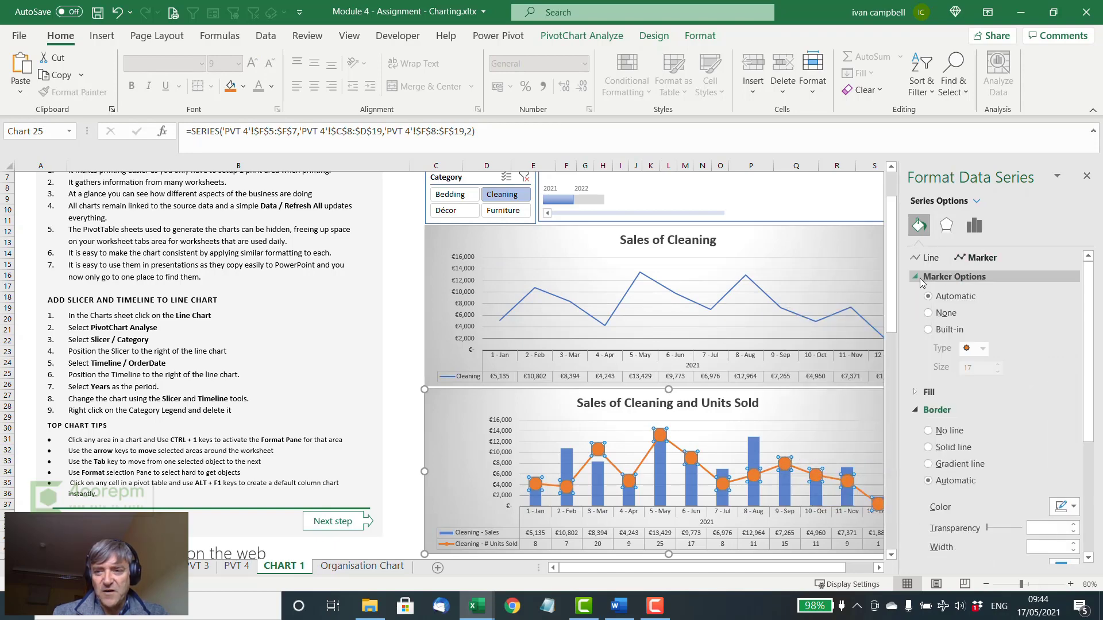
pyautogui.click(927, 313)
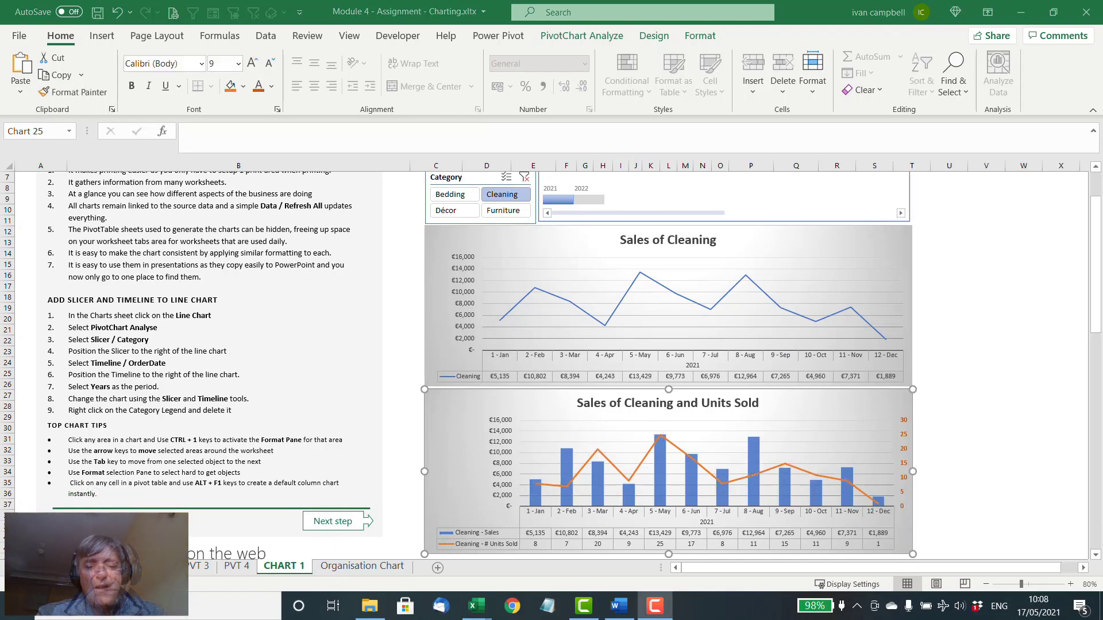